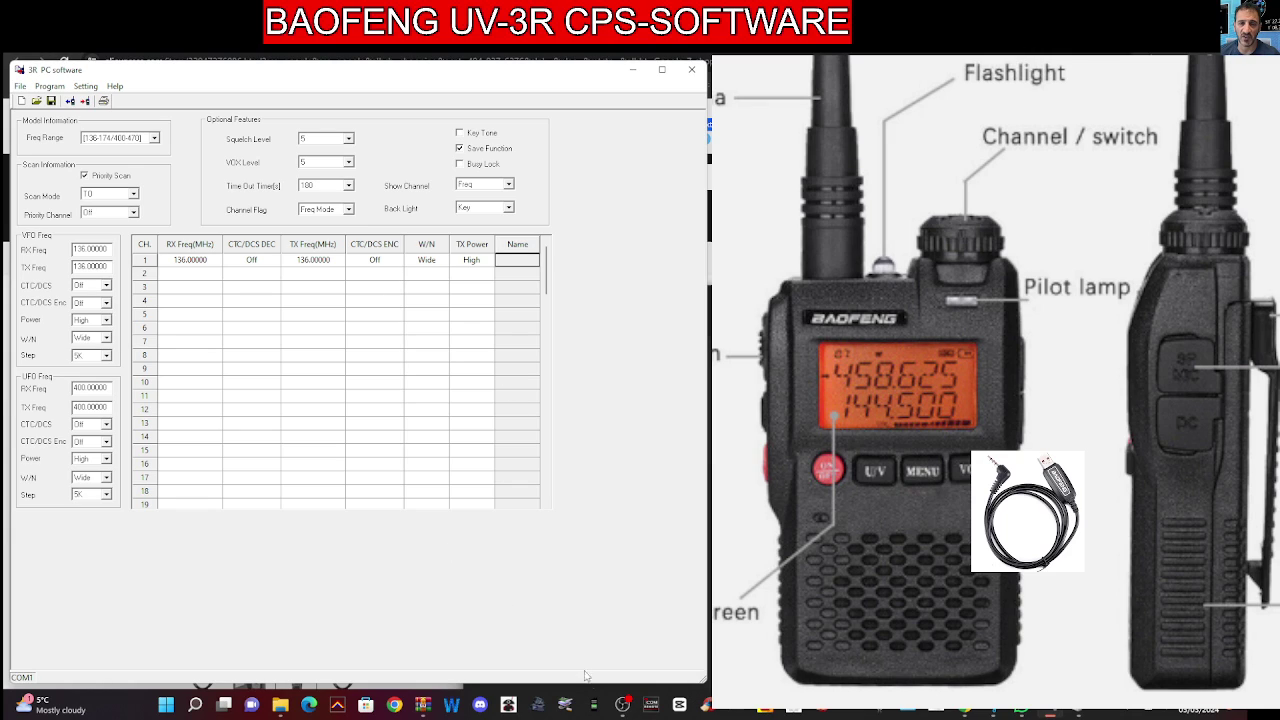
left_click(622, 704)
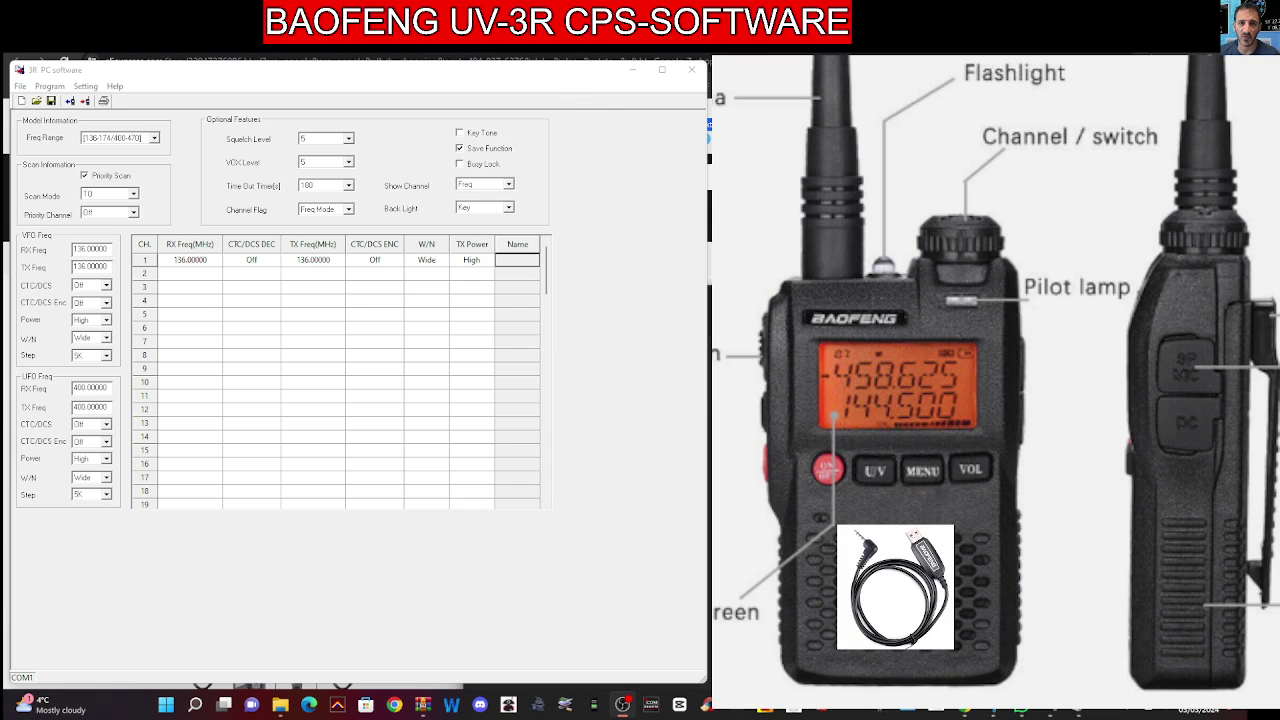
left_click_drag(490, 64, 487, 62)
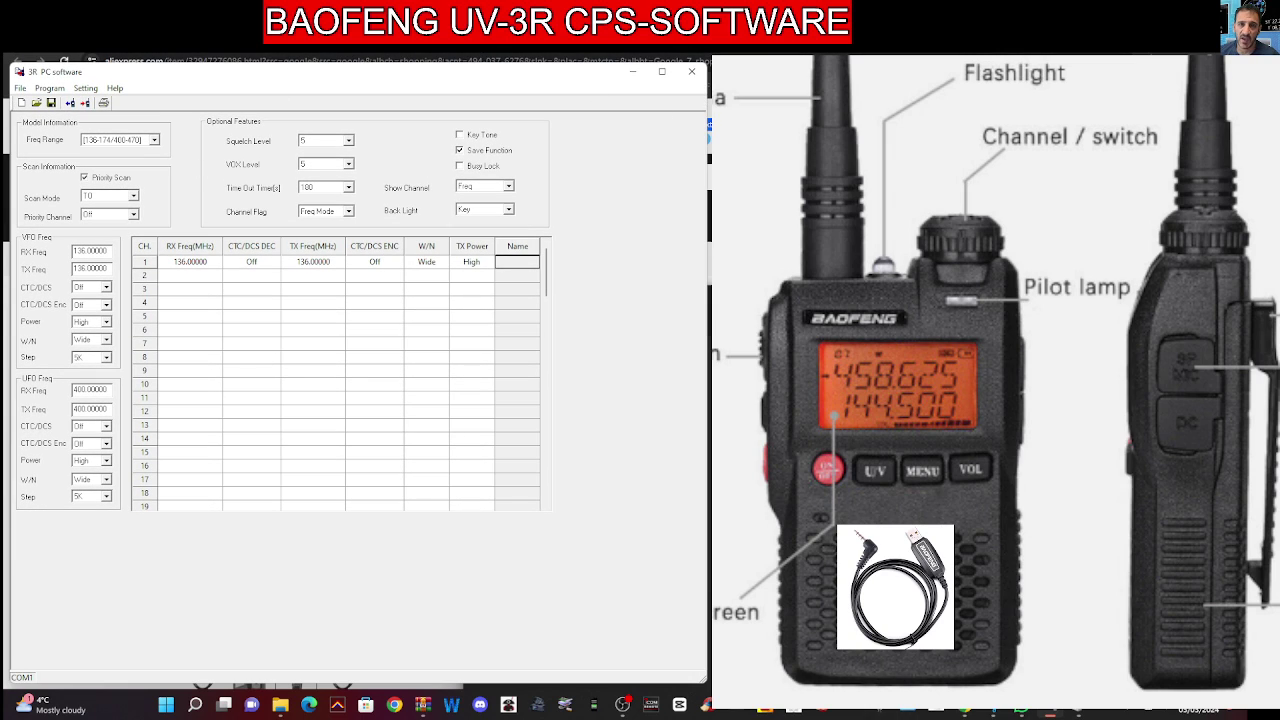
left_click(622, 704)
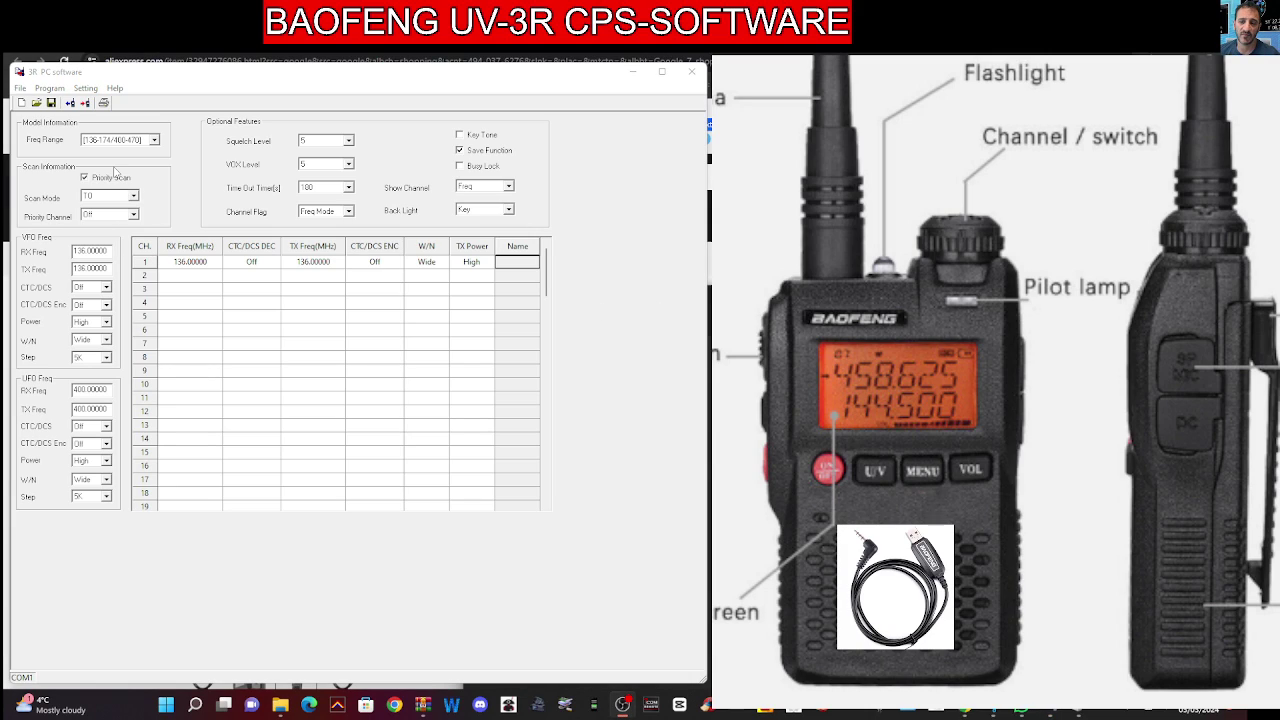
Open the communication port settings and look up the USB-SERIAL CH340 cable's port number in Device Manager
left_click(86, 89)
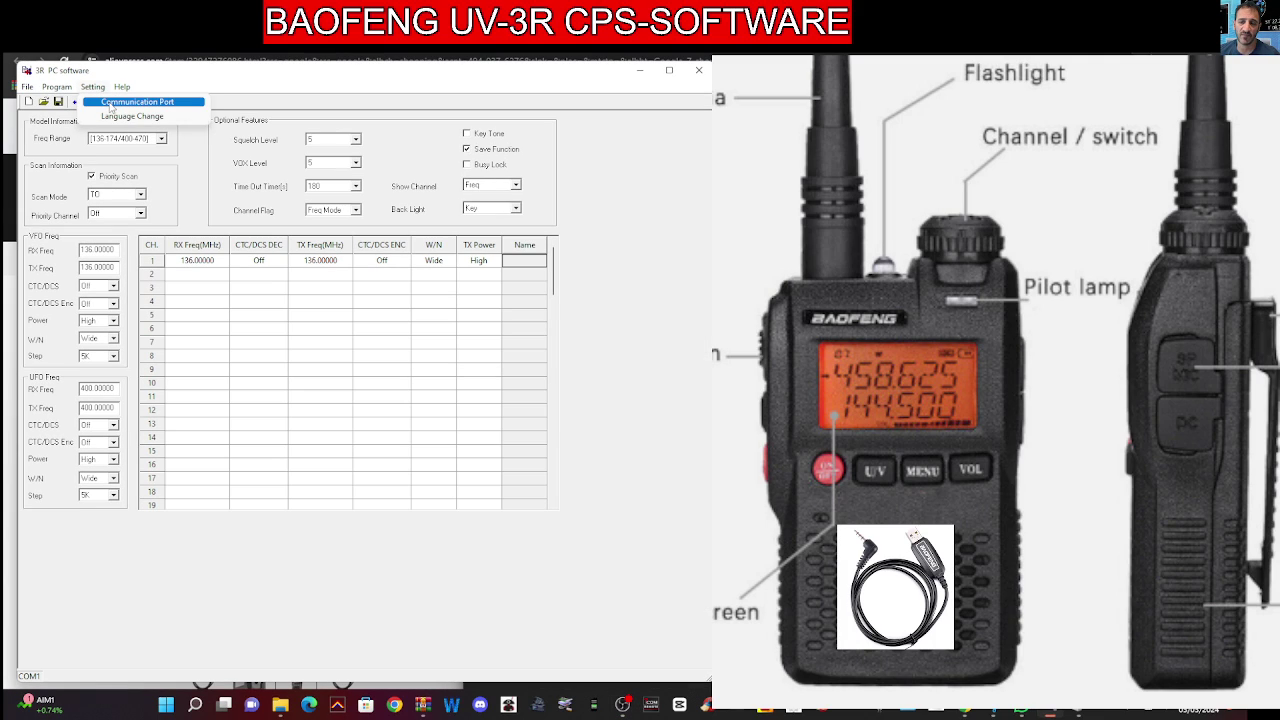
left_click(102, 101)
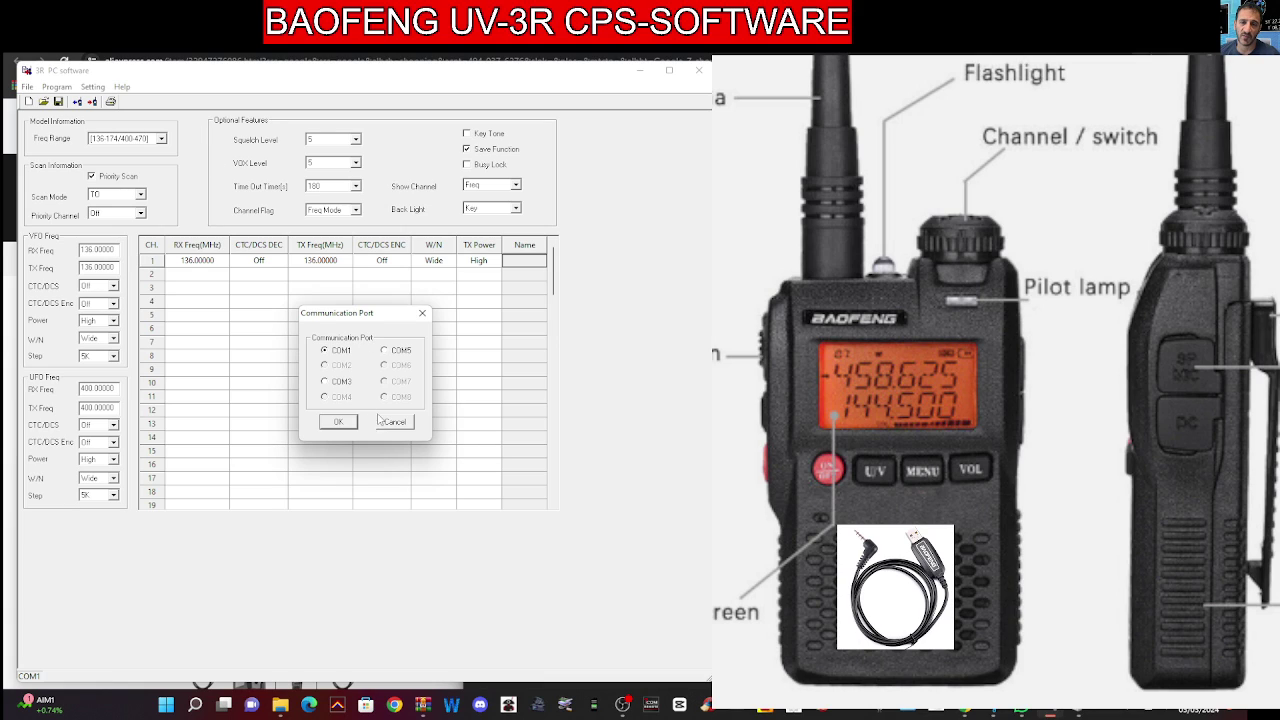
right_click(167, 708)
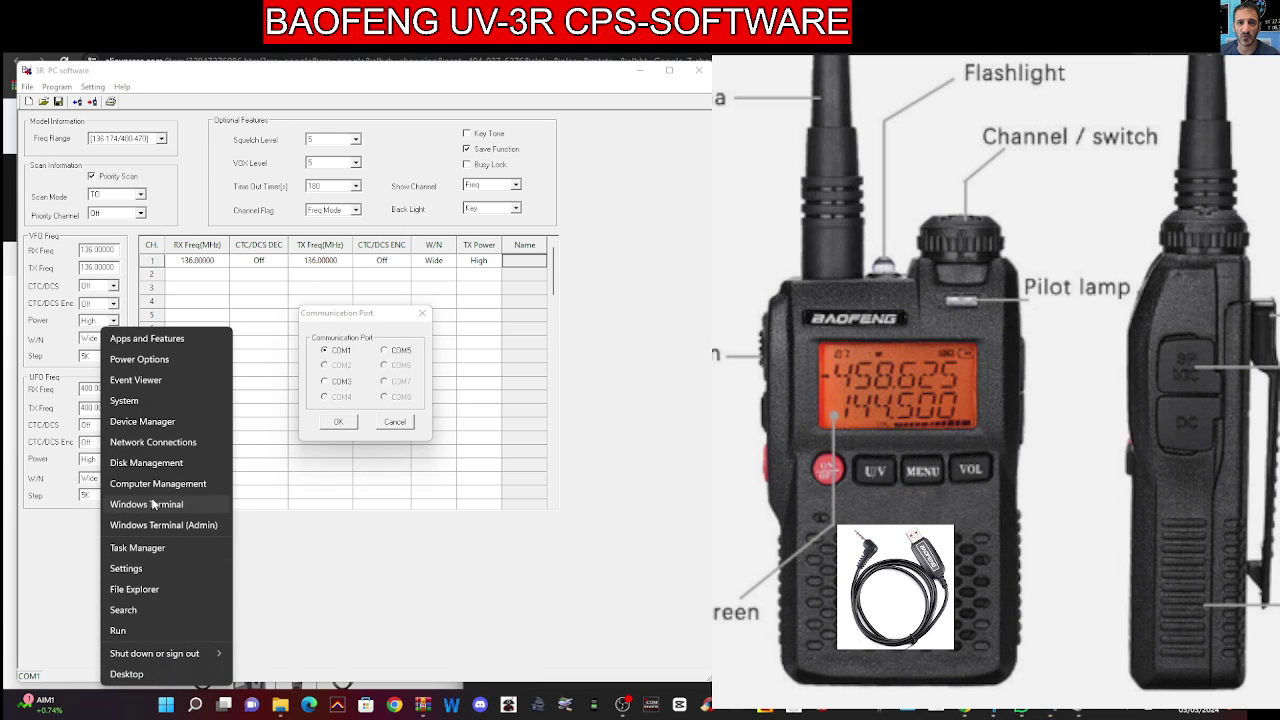
left_click(166, 430)
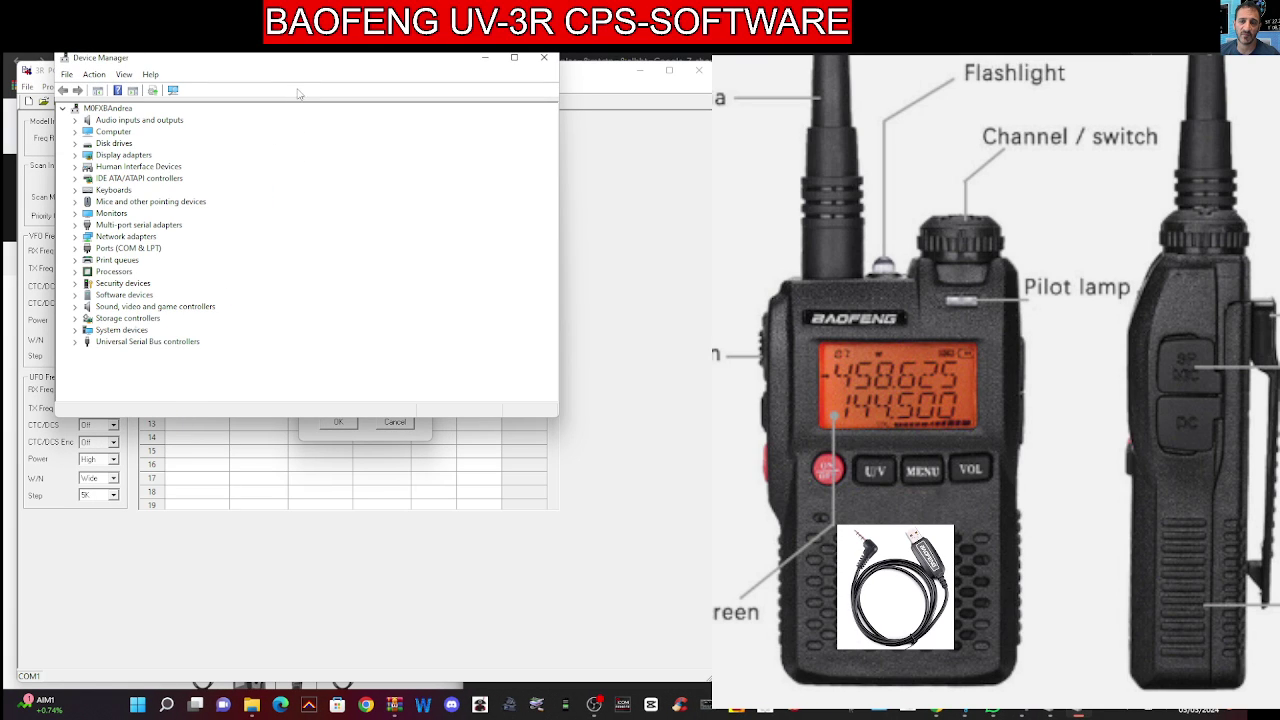
left_click_drag(298, 58, 293, 168)
double_click(152, 361)
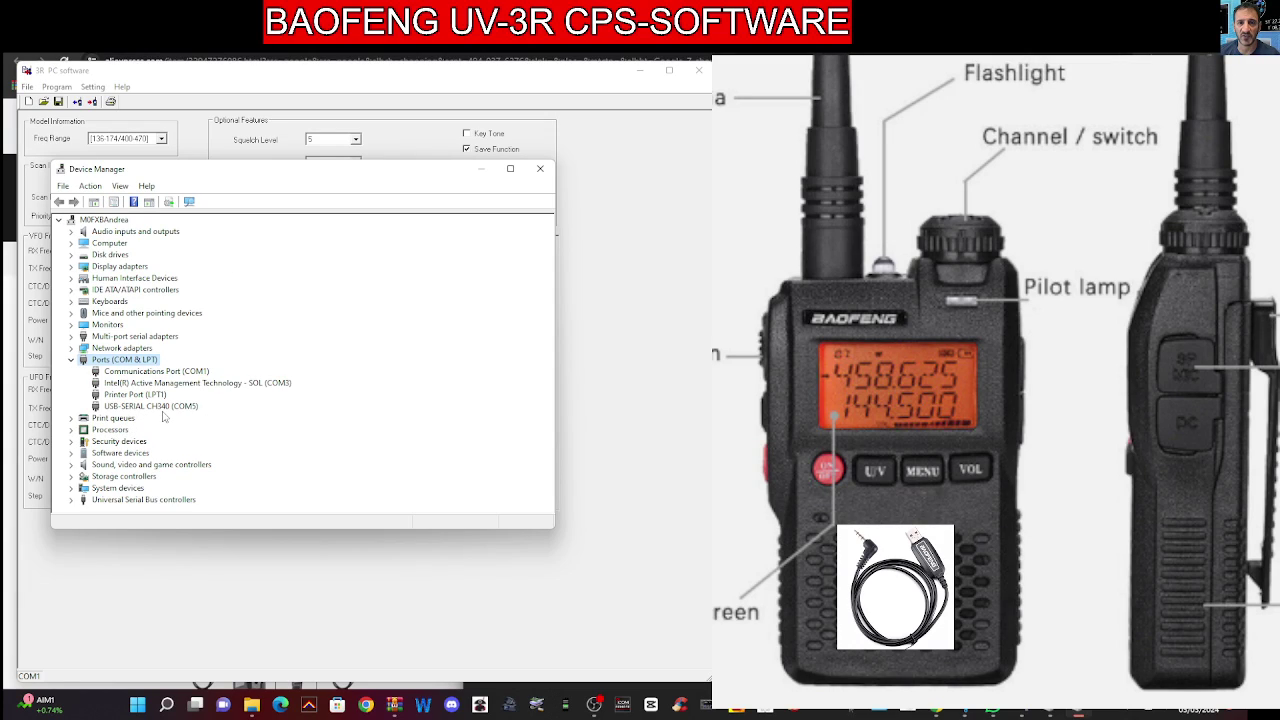
left_click(482, 176)
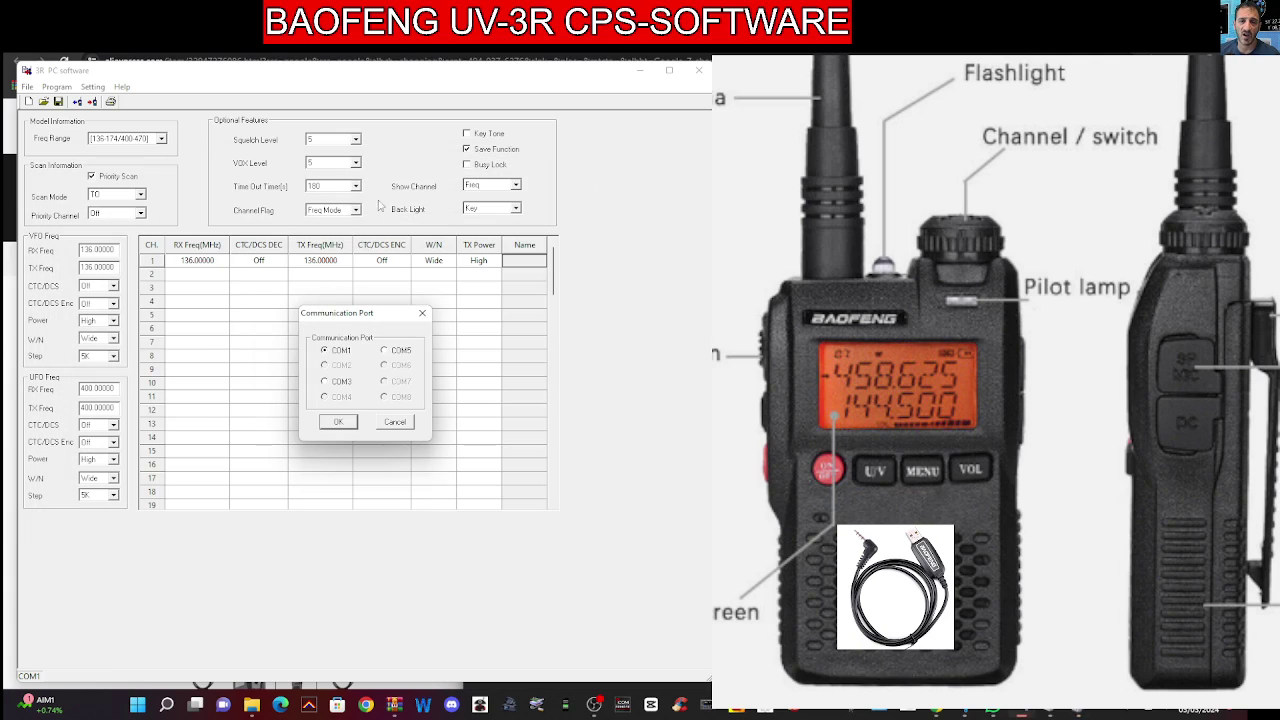
Set the communication port to COM5 and apply it
left_click(386, 351)
left_click(344, 423)
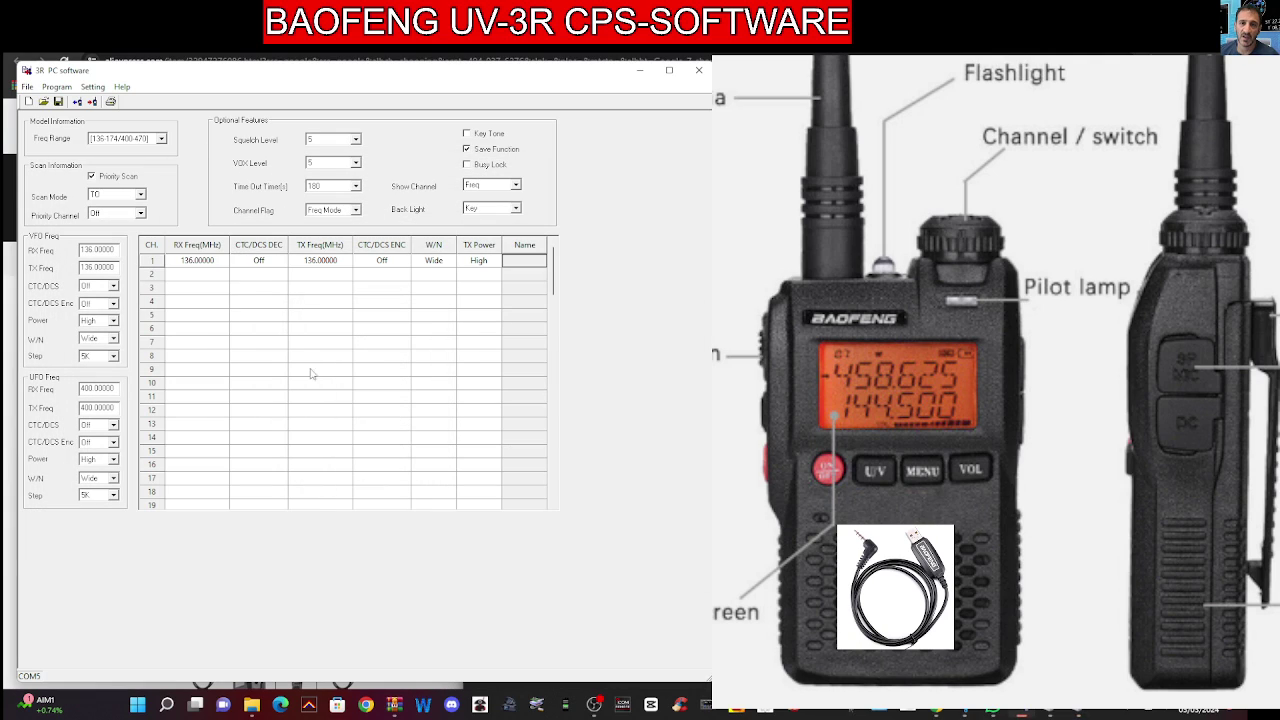
Read the stored data from the radio and look through the channel list
left_click(58, 90)
left_click(68, 104)
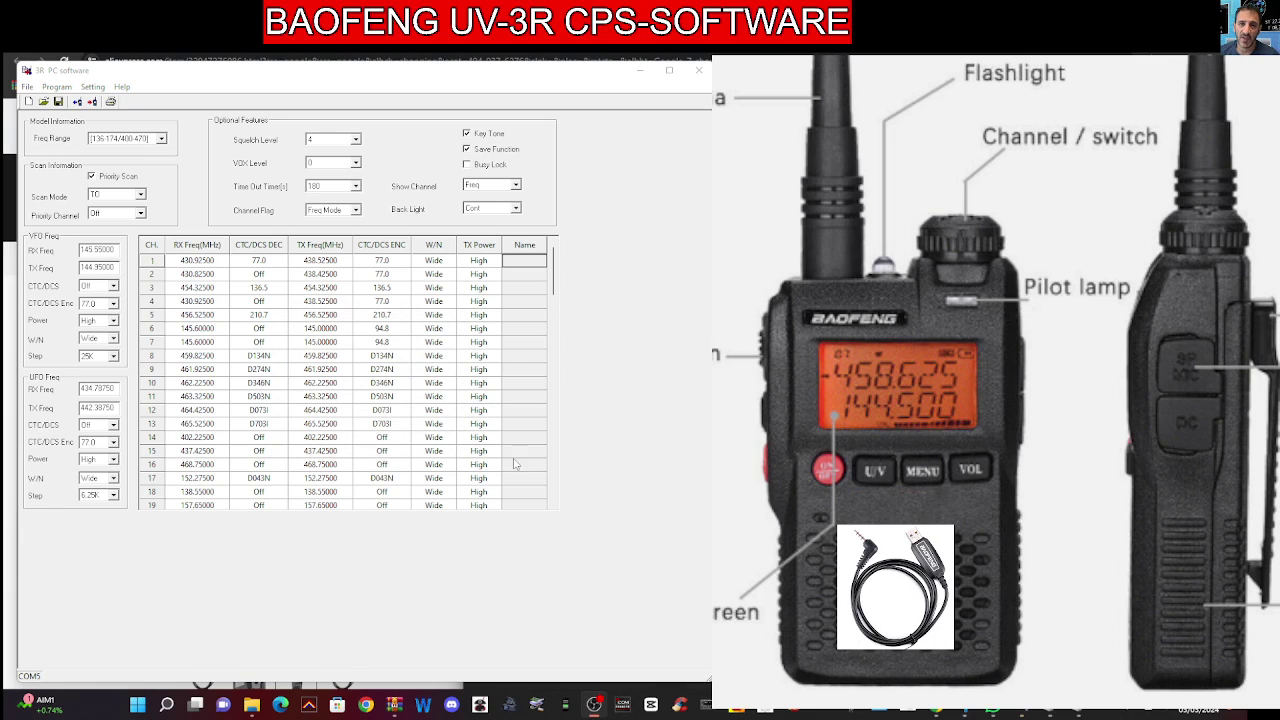
scroll(265, 445, "down", 9)
scroll(396, 445, "down", 18)
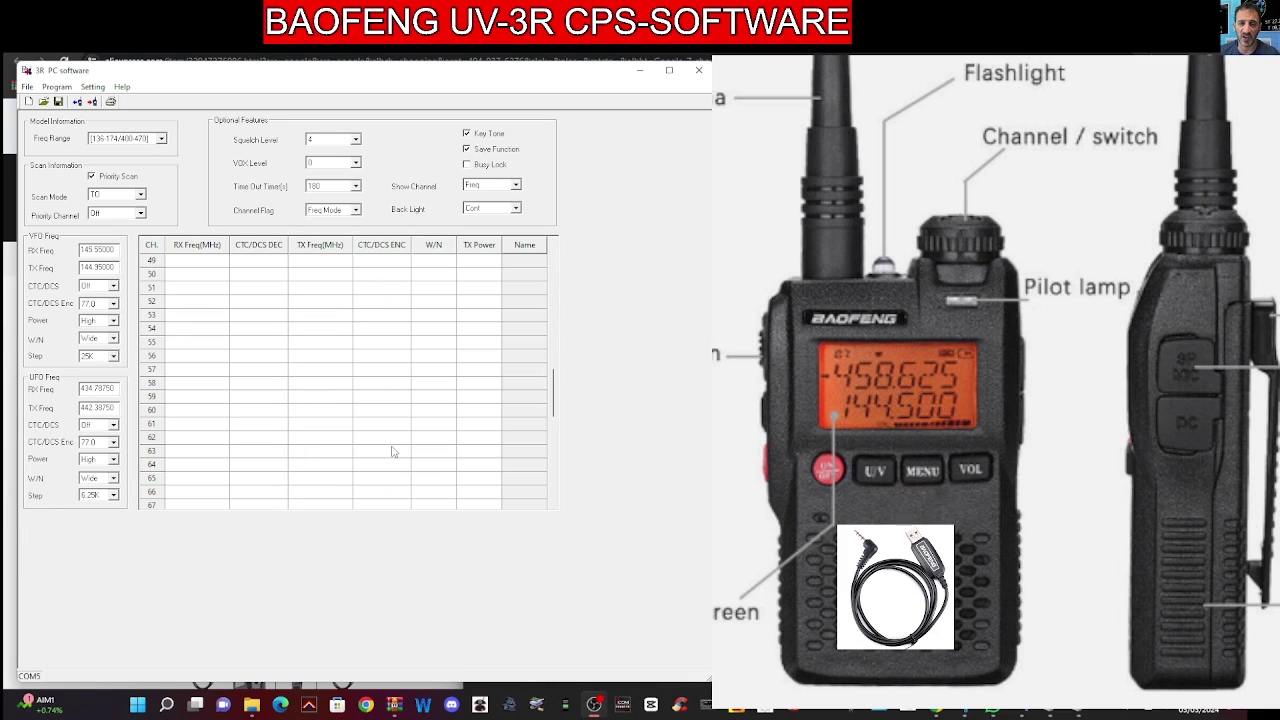
scroll(396, 452, "up", 20)
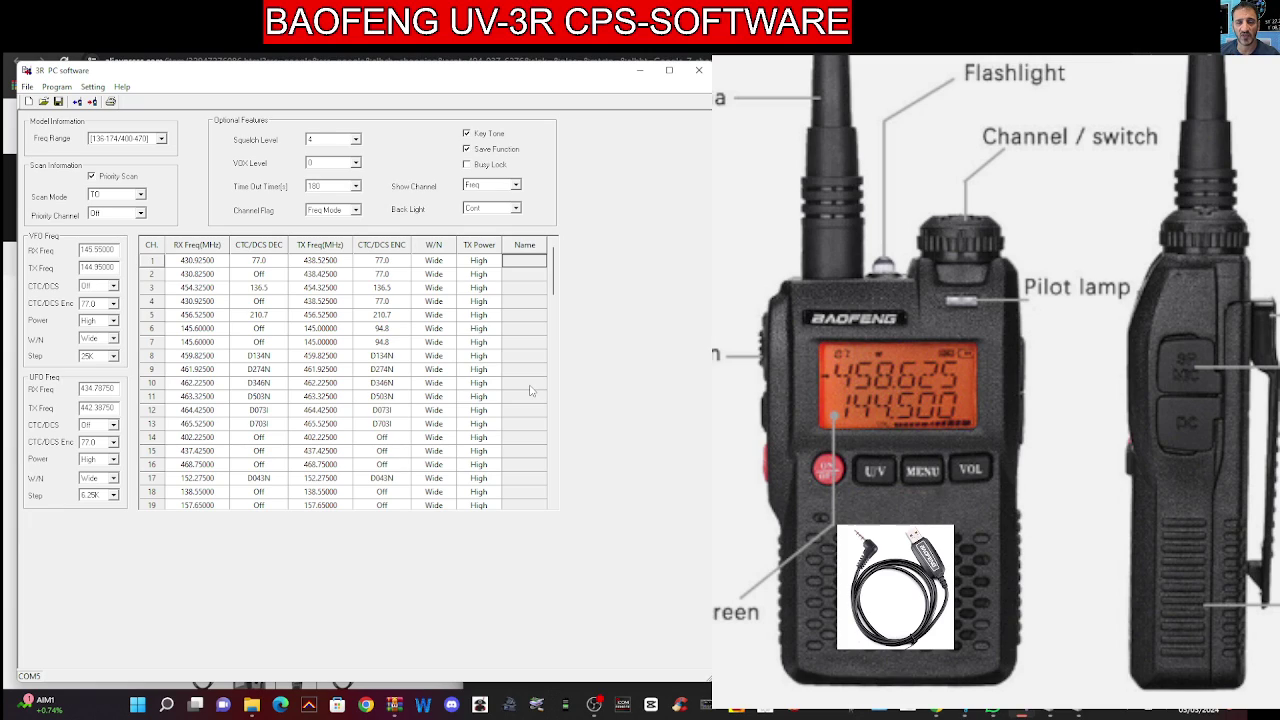
Set Show Channel to Name and select the Name cell of channel 1
left_click(516, 185)
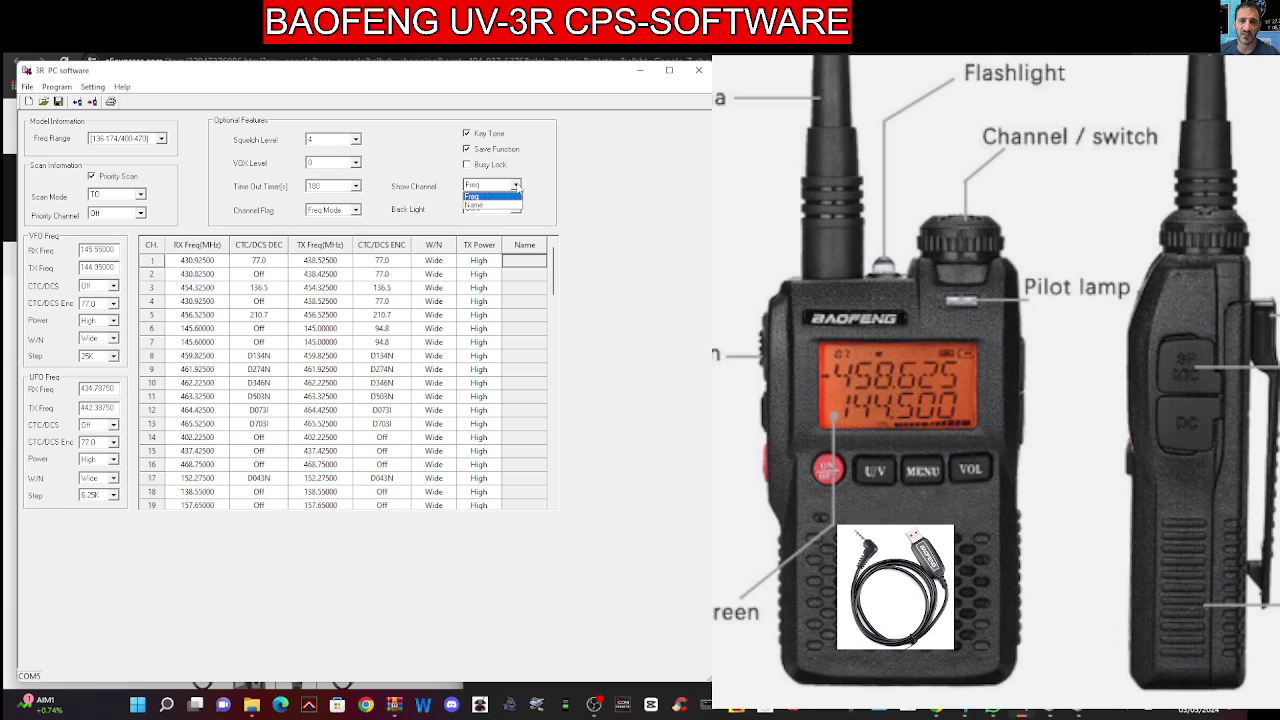
left_click(502, 205)
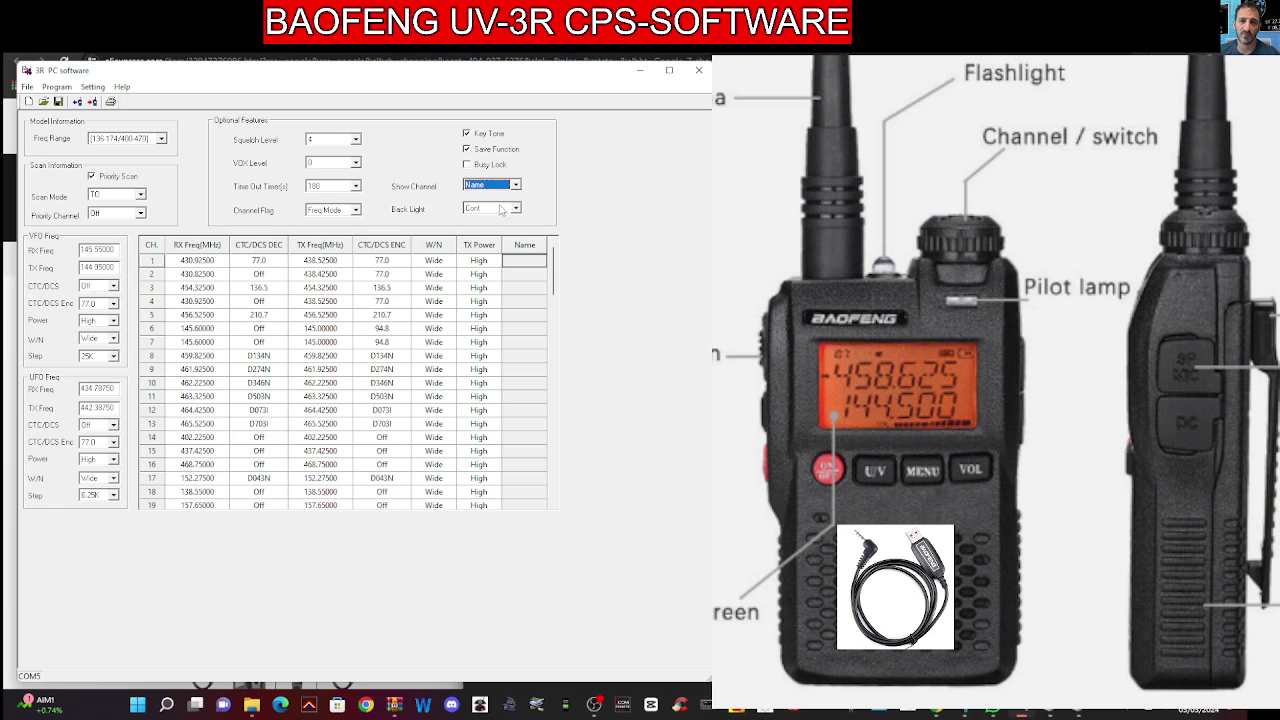
left_click(517, 275)
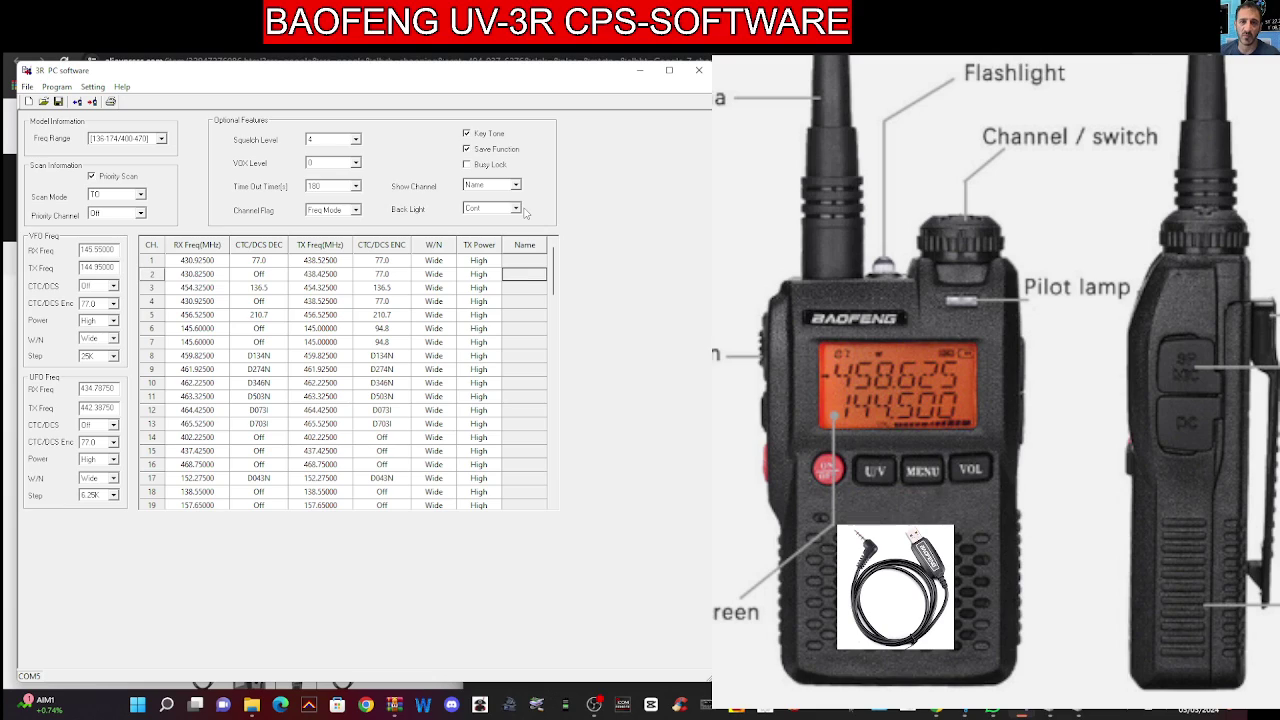
left_click(523, 264)
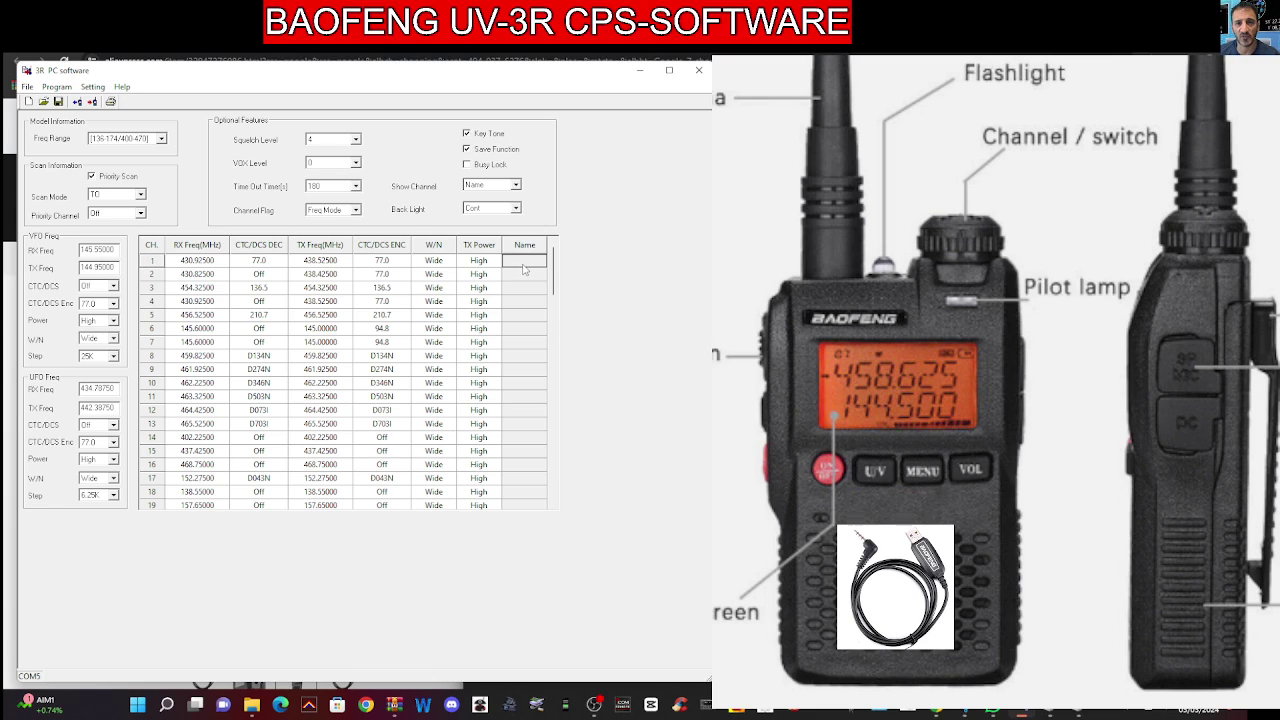
Examine the choices for Show Channel, Back Light, Channel Flag, Time Out Time and Squelch Level without changing them
left_click(516, 185)
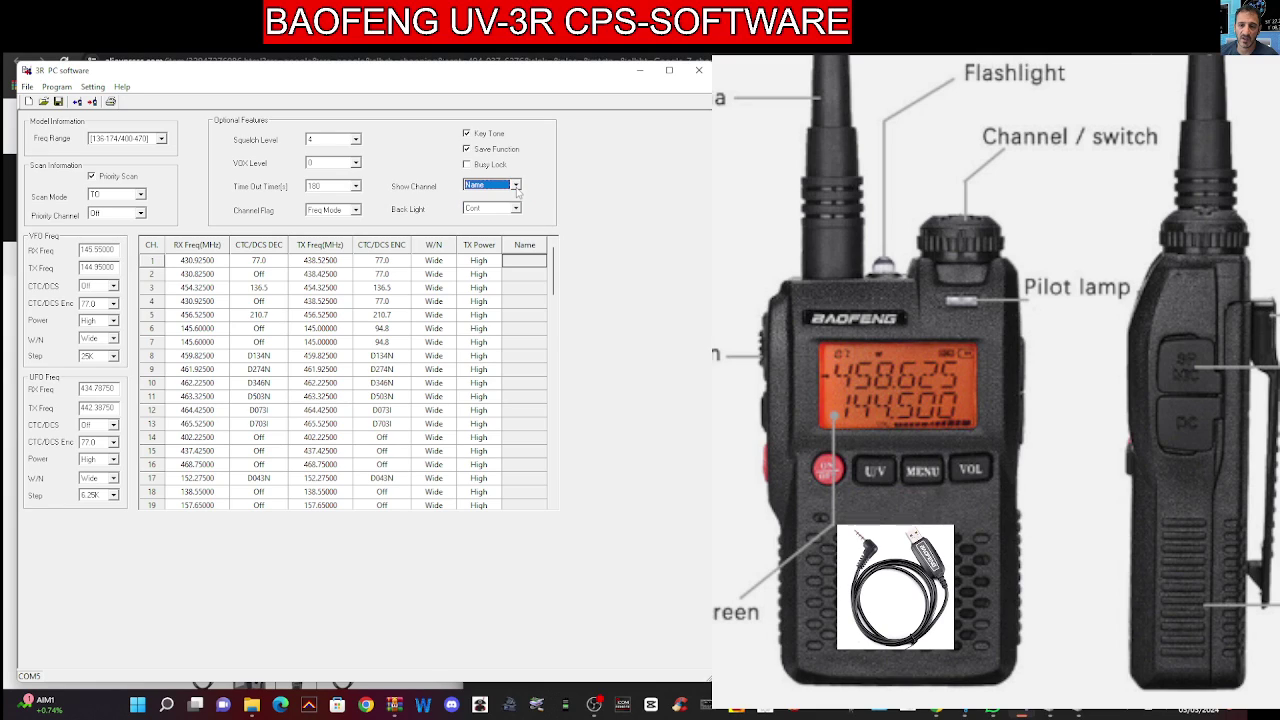
left_click(516, 209)
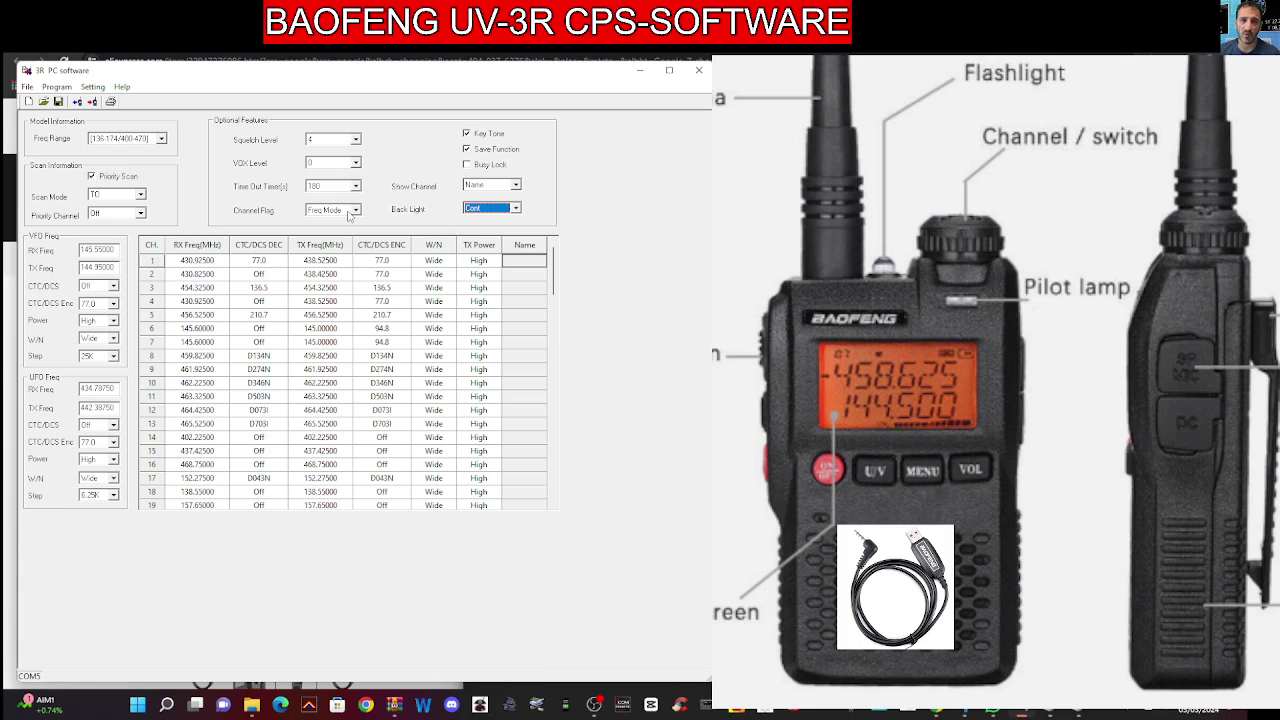
left_click(355, 210)
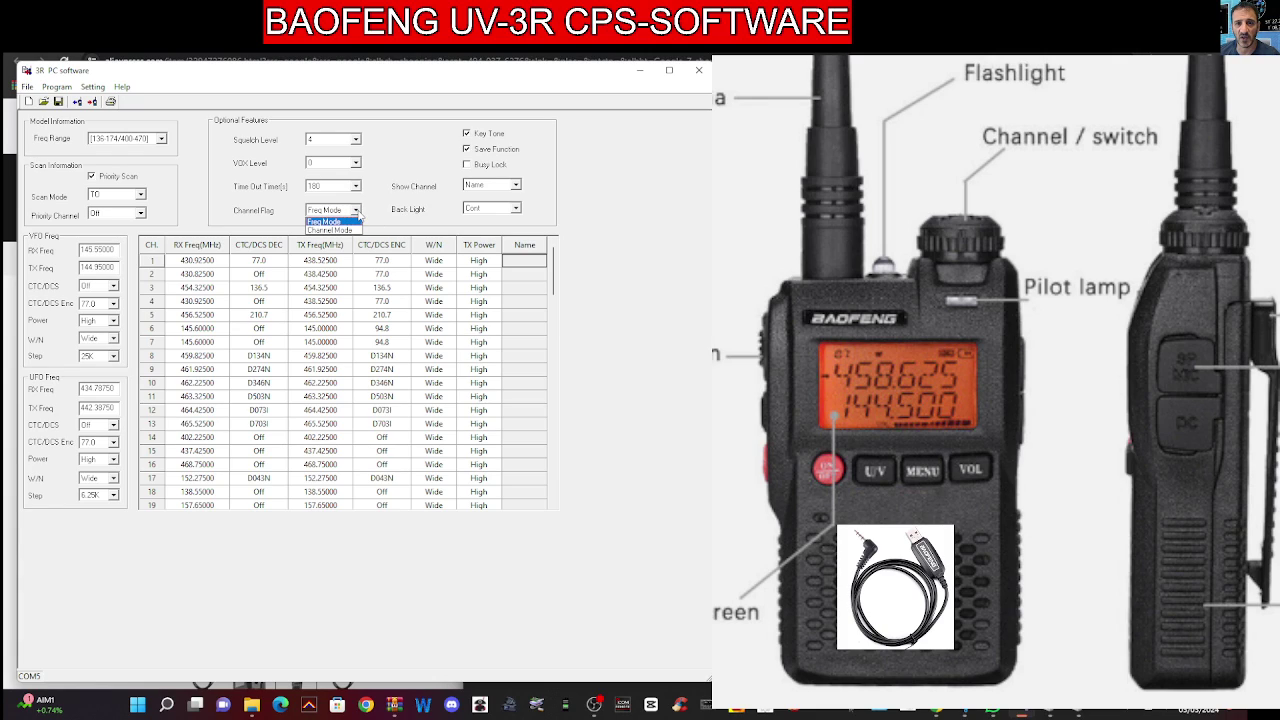
left_click(356, 211)
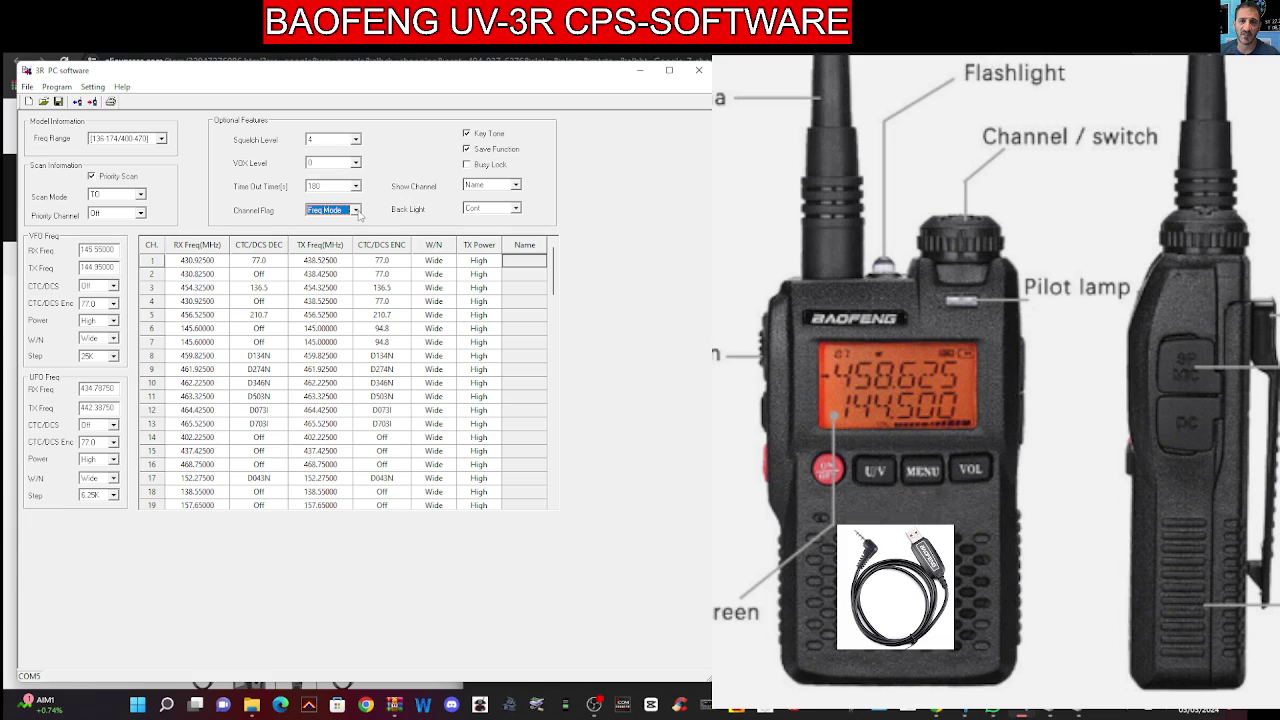
left_click(356, 187)
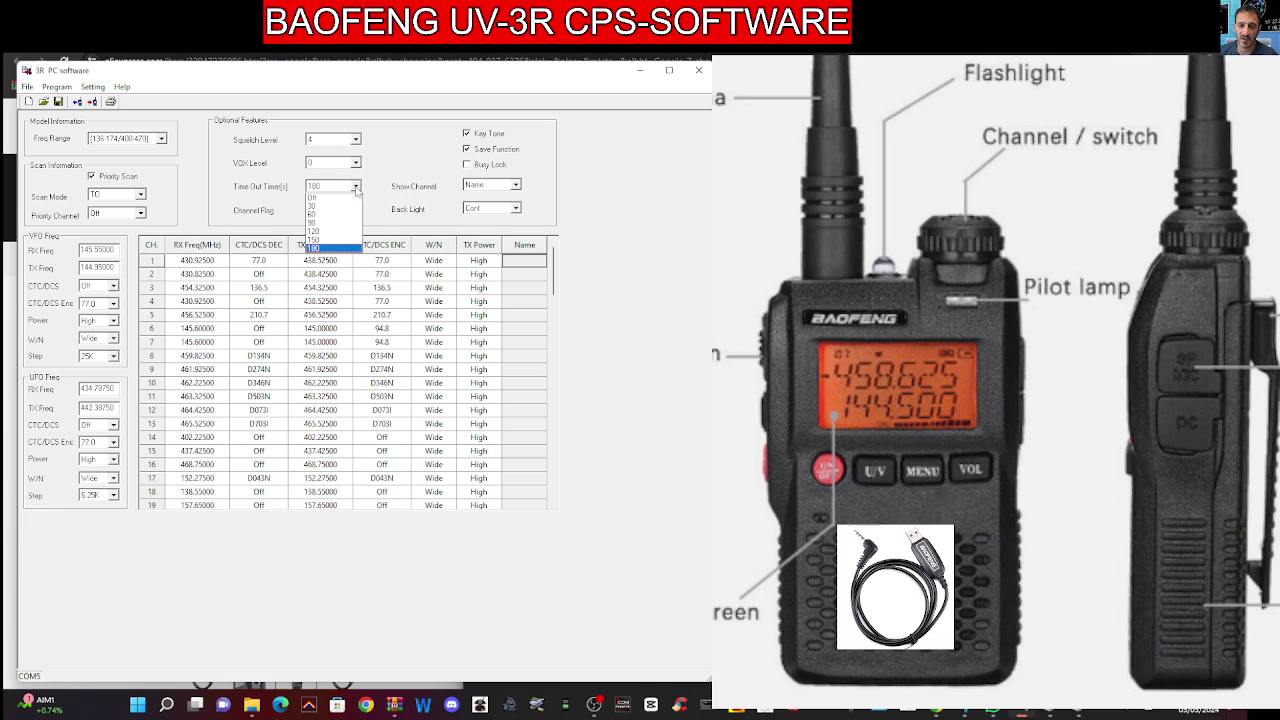
left_click(356, 188)
left_click(356, 140)
left_click(356, 141)
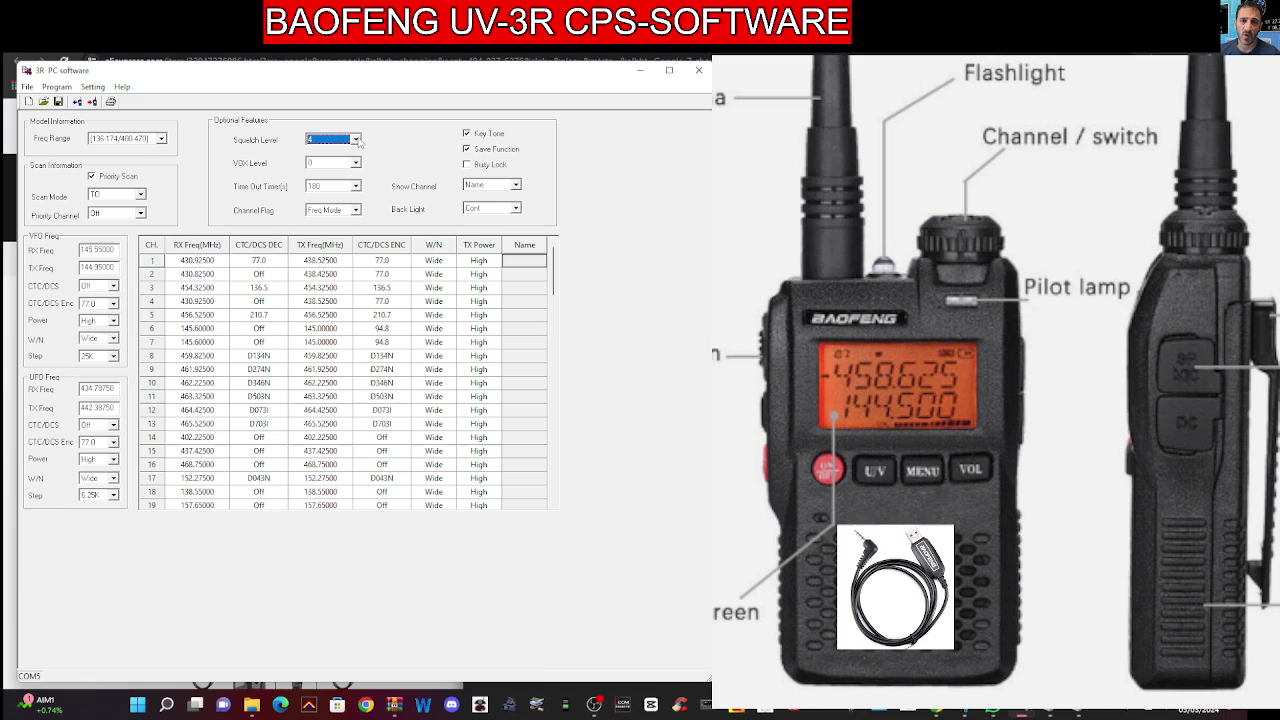
Examine the available frequency ranges, scan modes and priority channel choices without changing them
left_click(160, 140)
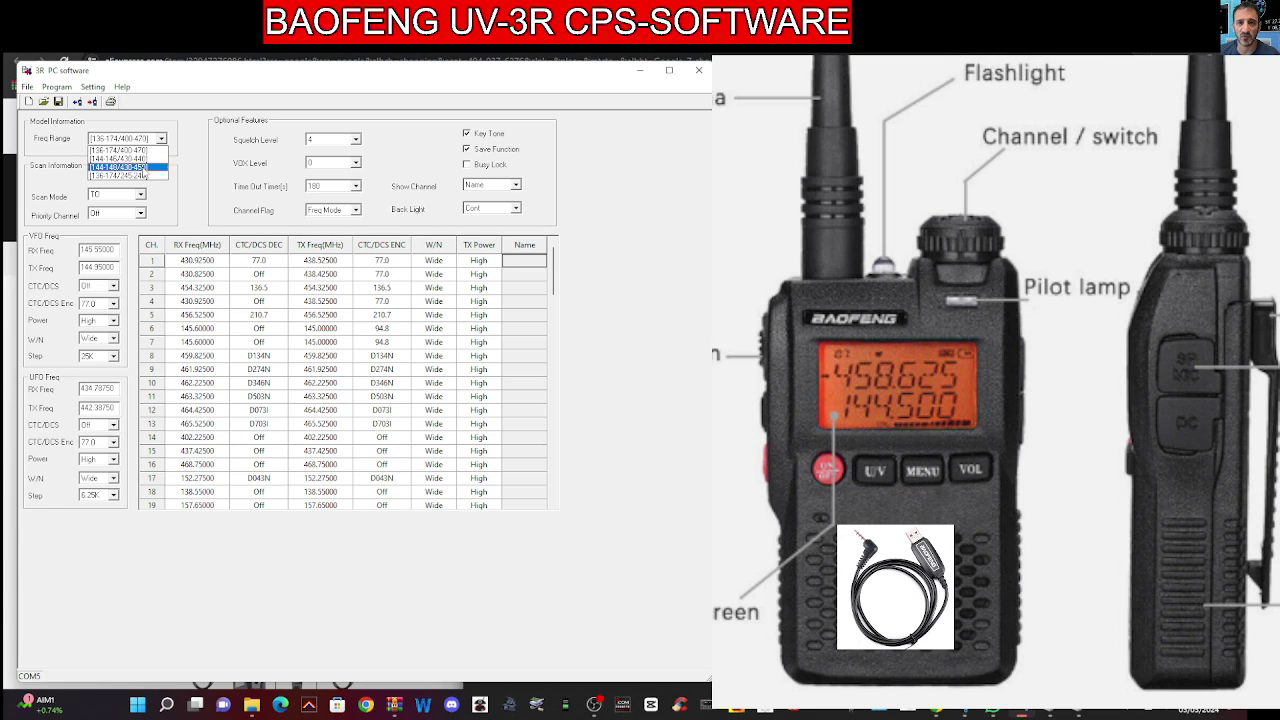
left_click(200, 137)
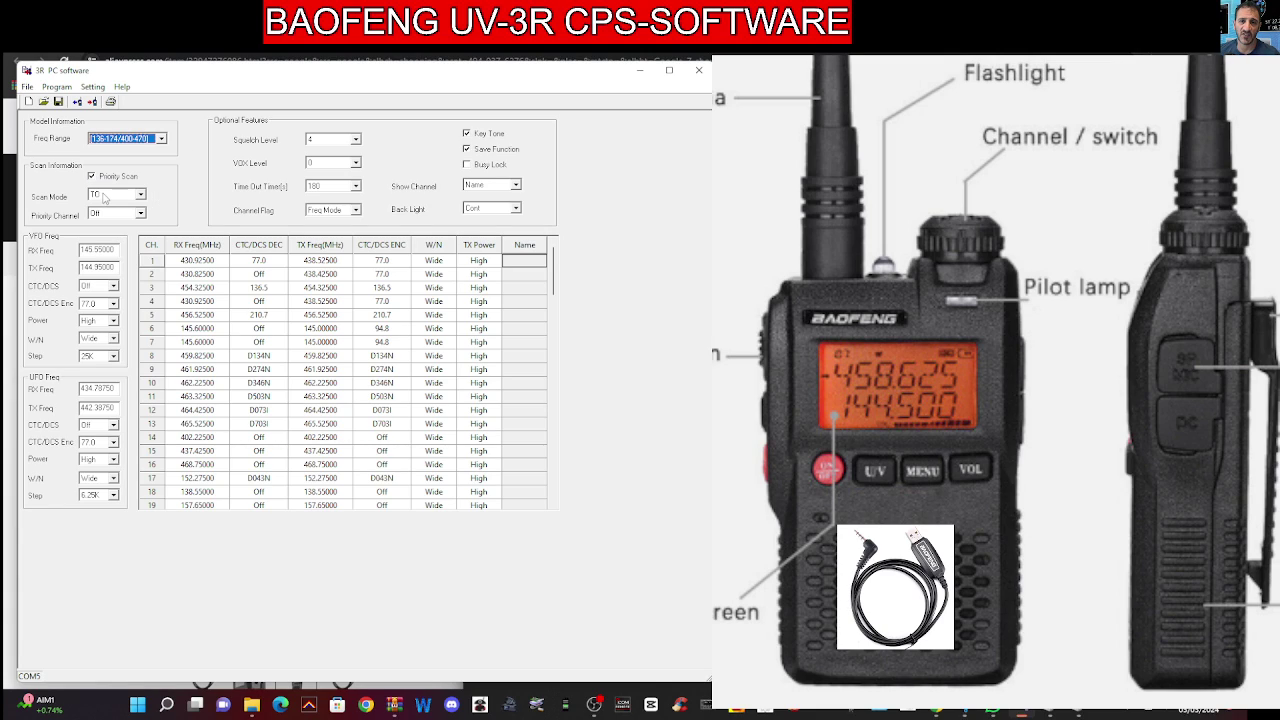
left_click(140, 194)
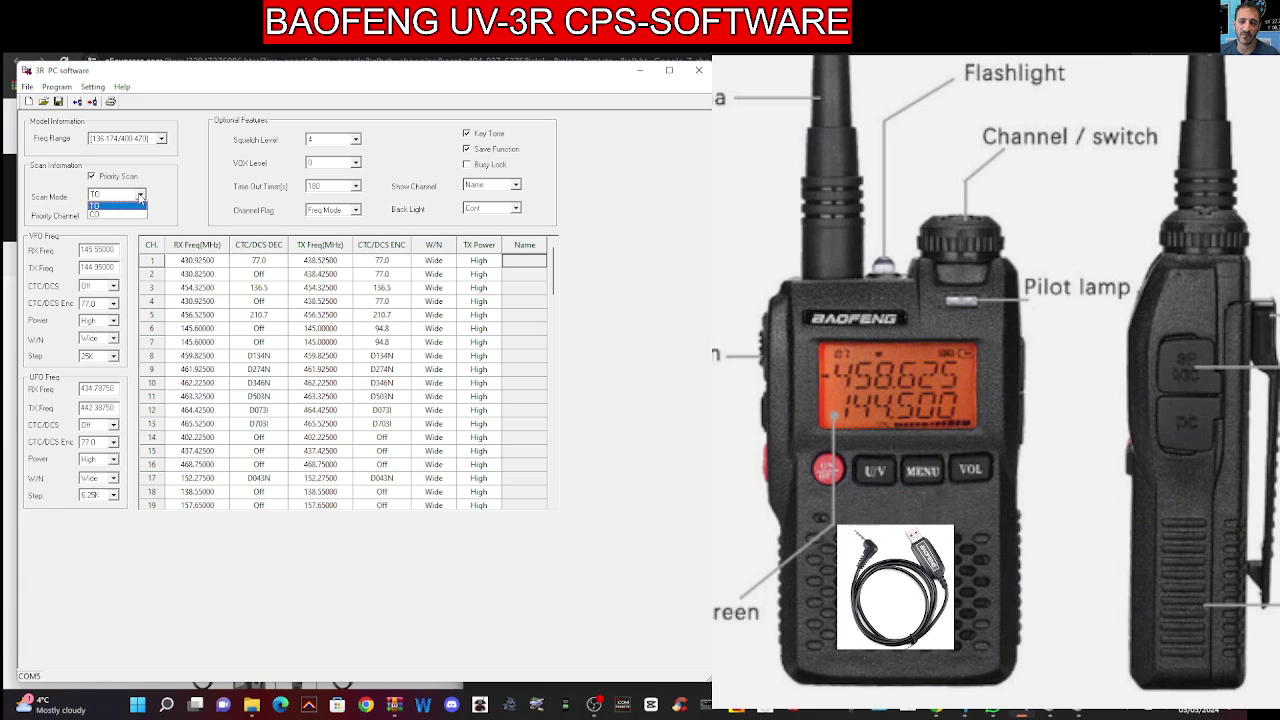
left_click(141, 200)
left_click(141, 215)
left_click(142, 217)
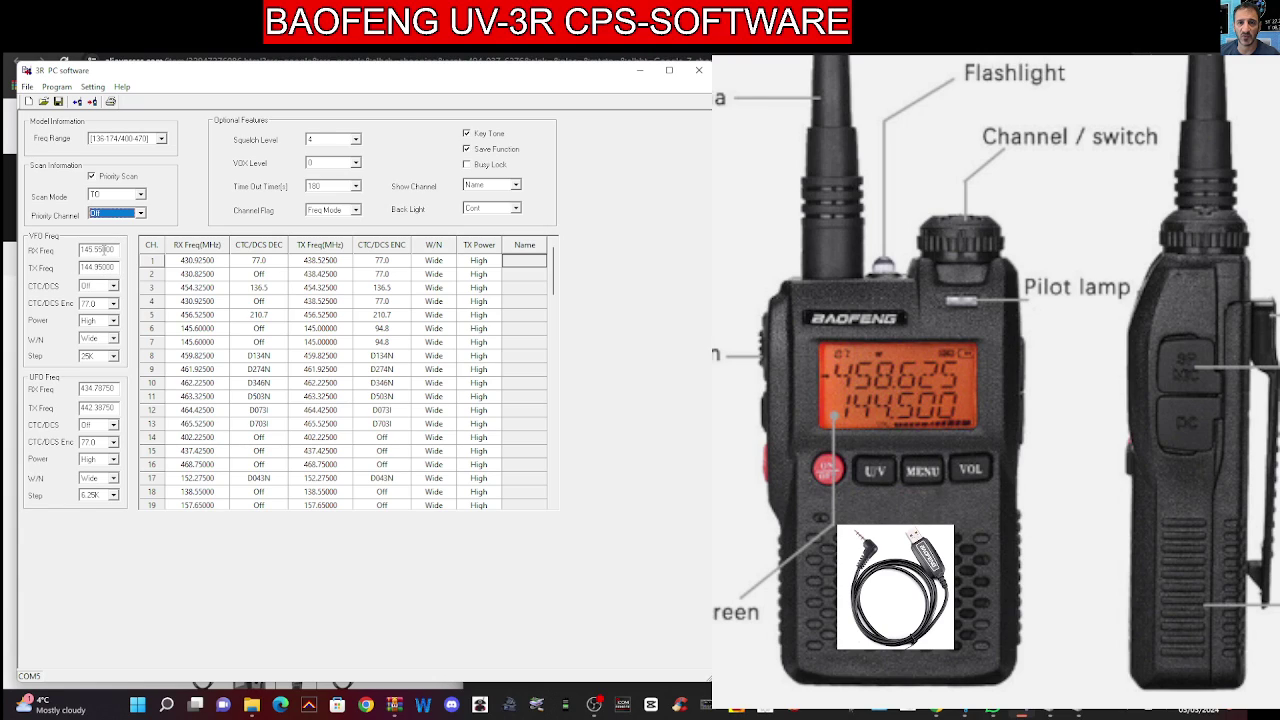
left_click(105, 249)
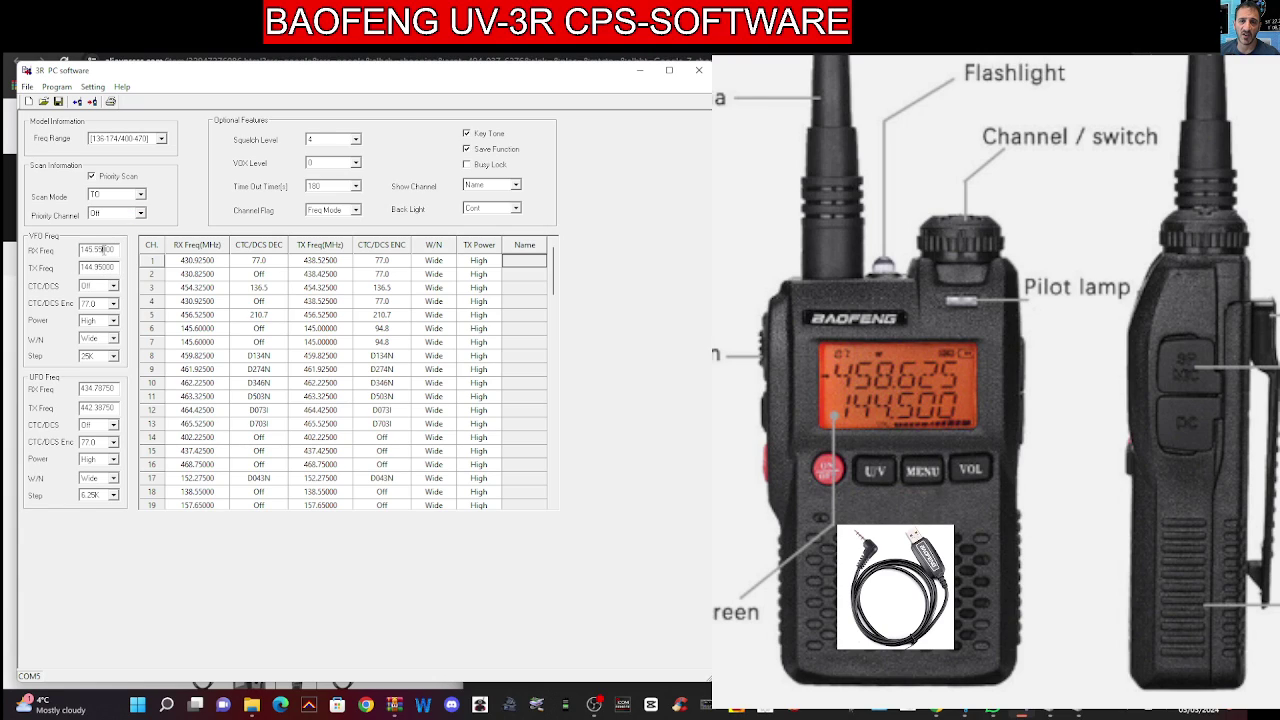
double_click(105, 249)
type("1")
double_click(104, 268)
Set the VFO receive frequency to 145.600 MHz and the VFO transmit frequency to 145.000 MHz
left_click(98, 250)
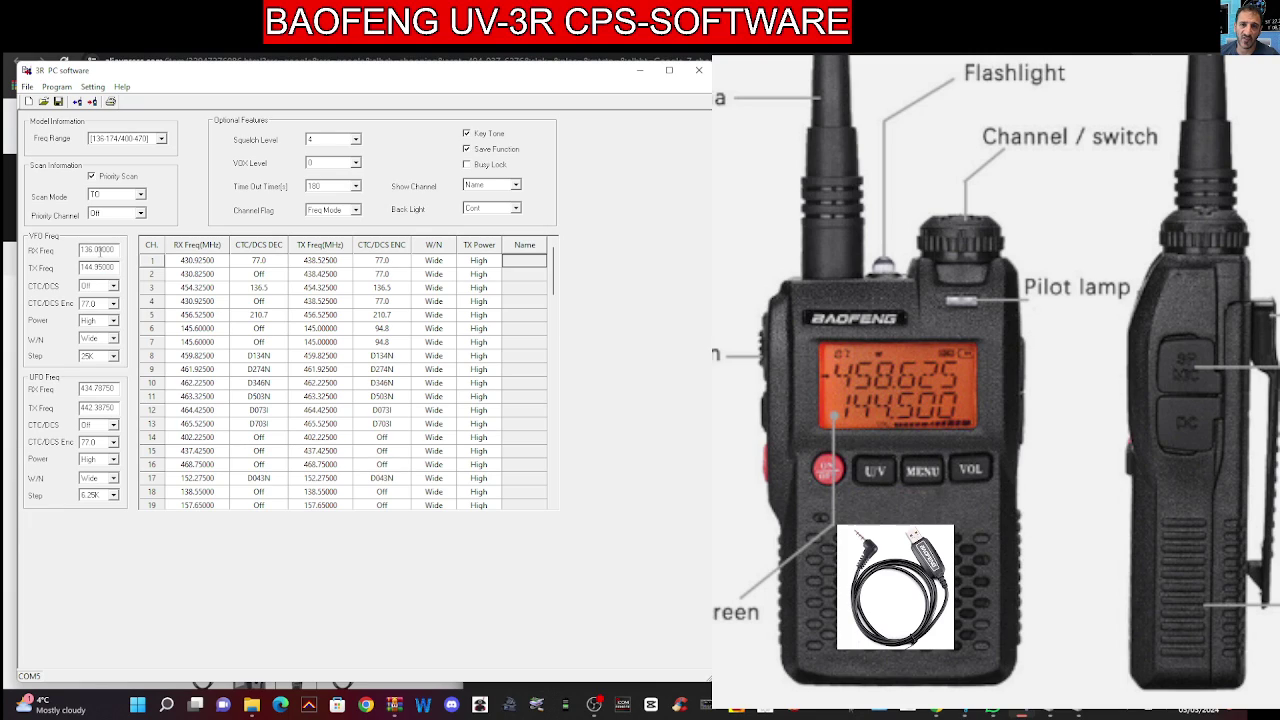
double_click(98, 250)
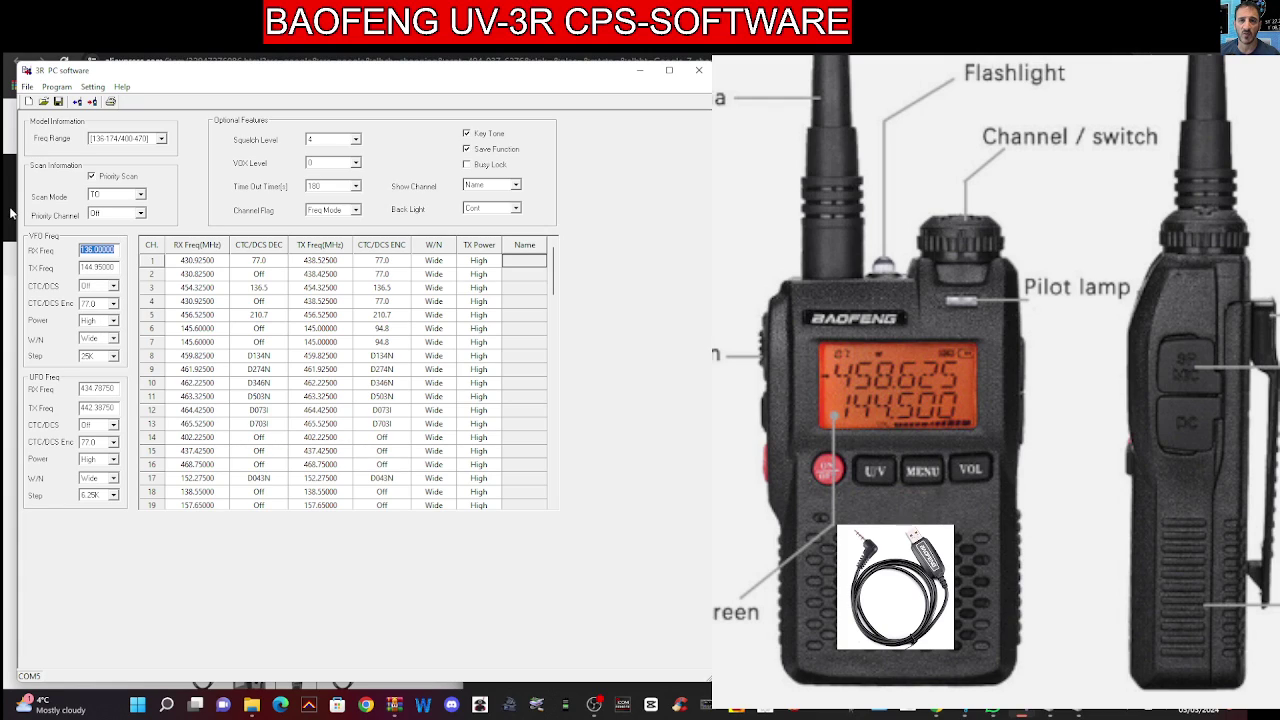
type("14")
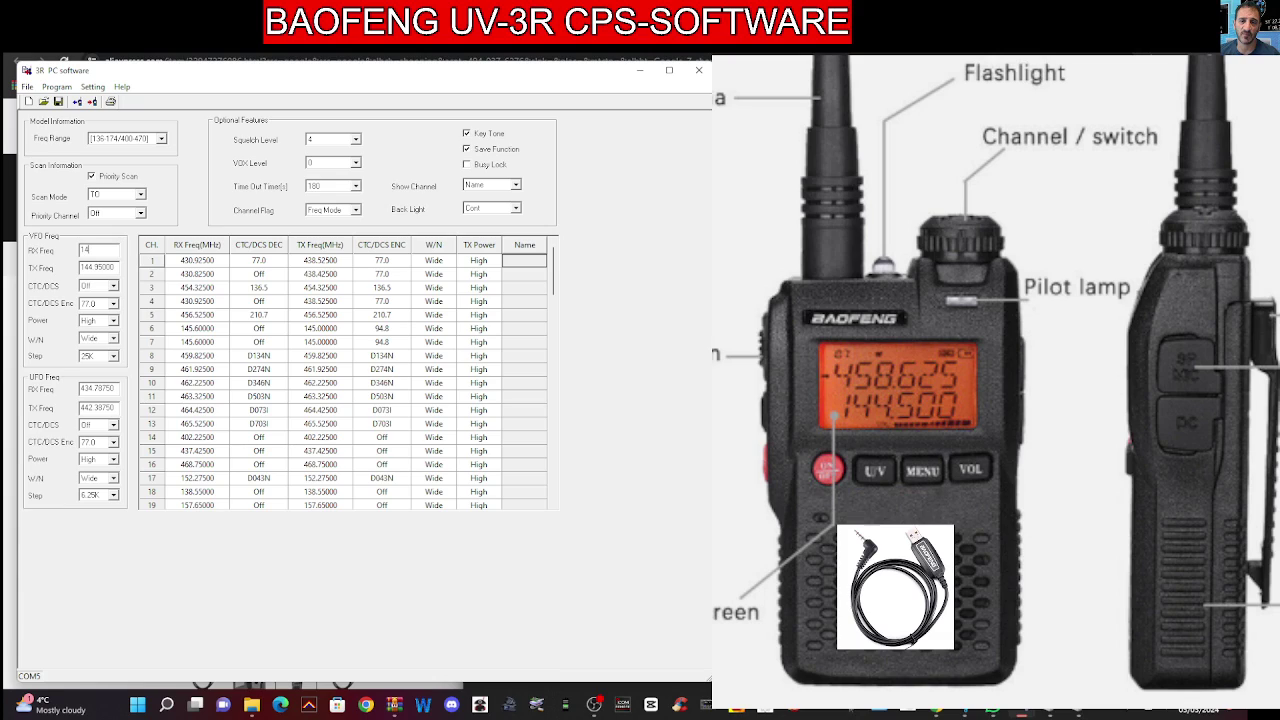
type("5.6")
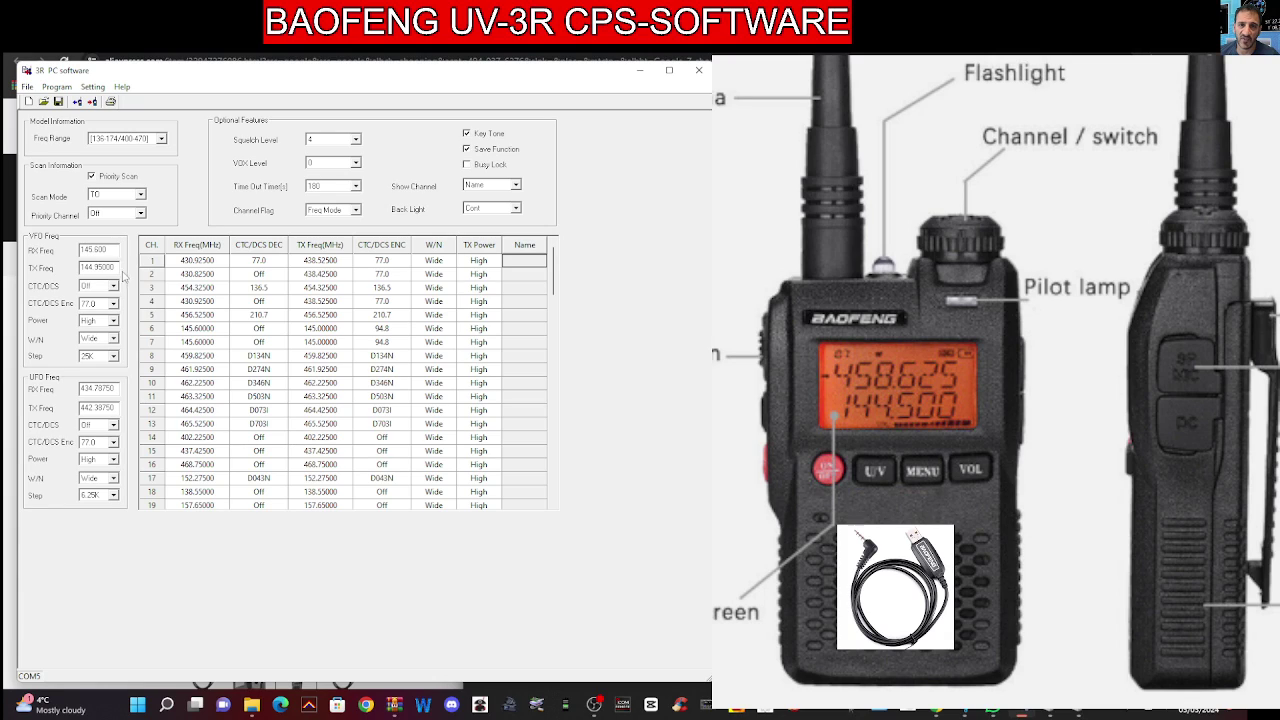
left_click(99, 268)
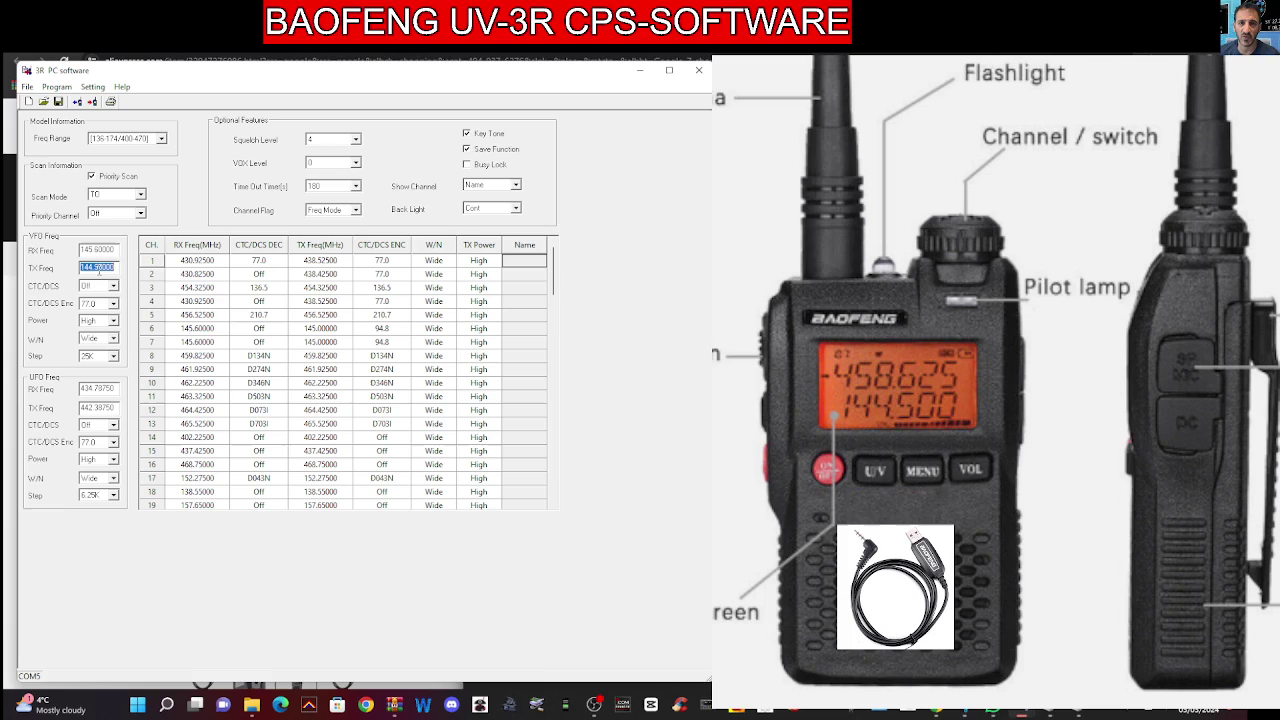
type("1")
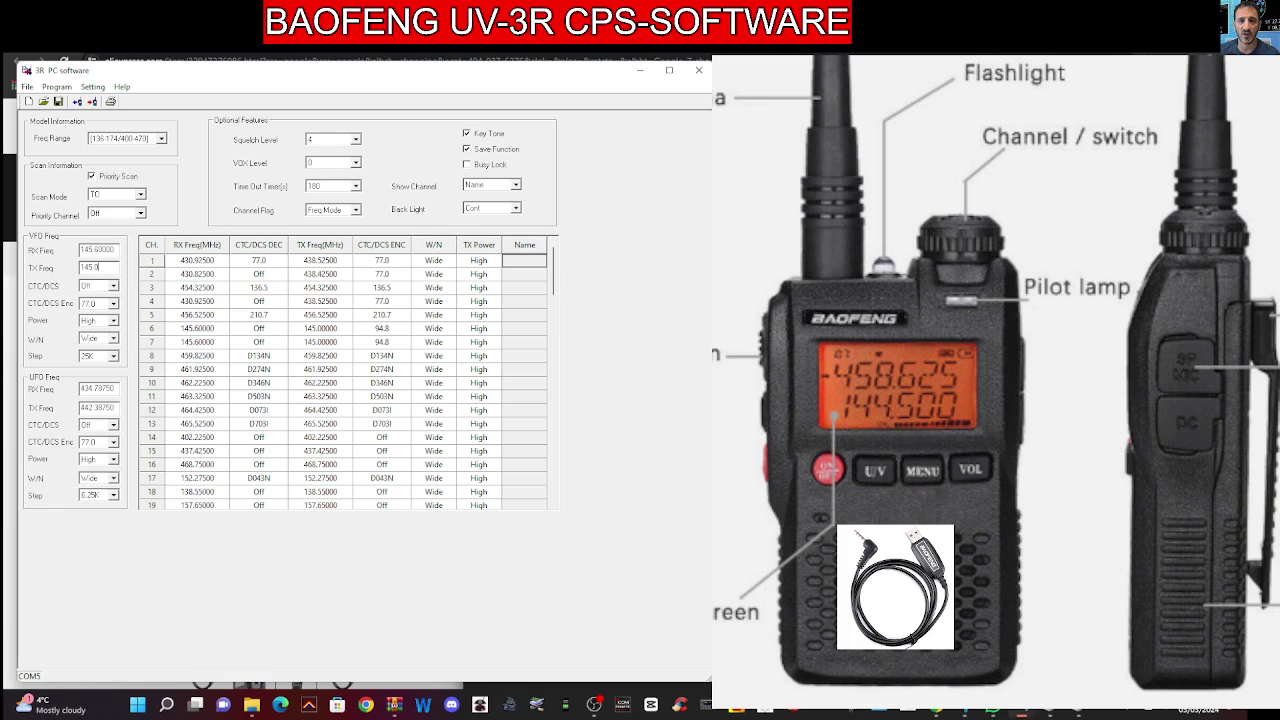
Set the VFO CTC/DCS encode tone to 94.8 and the VFO frequency step to 6.25K
left_click(114, 304)
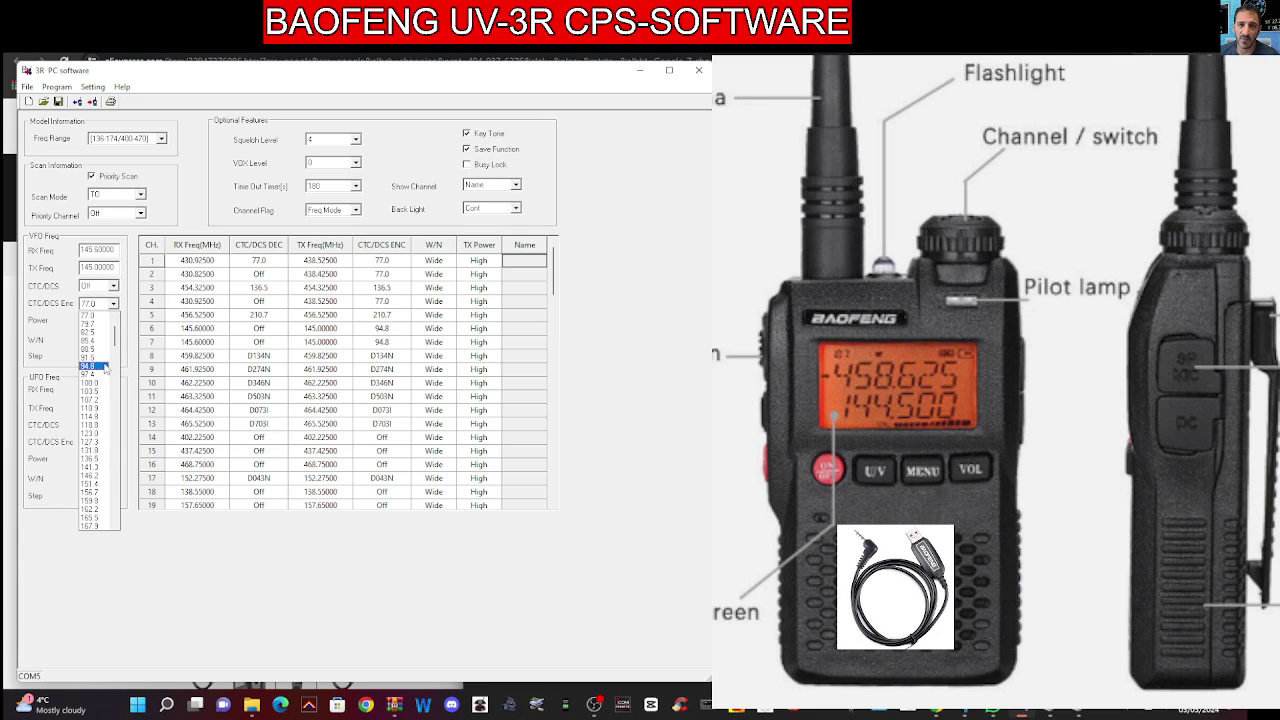
left_click(105, 365)
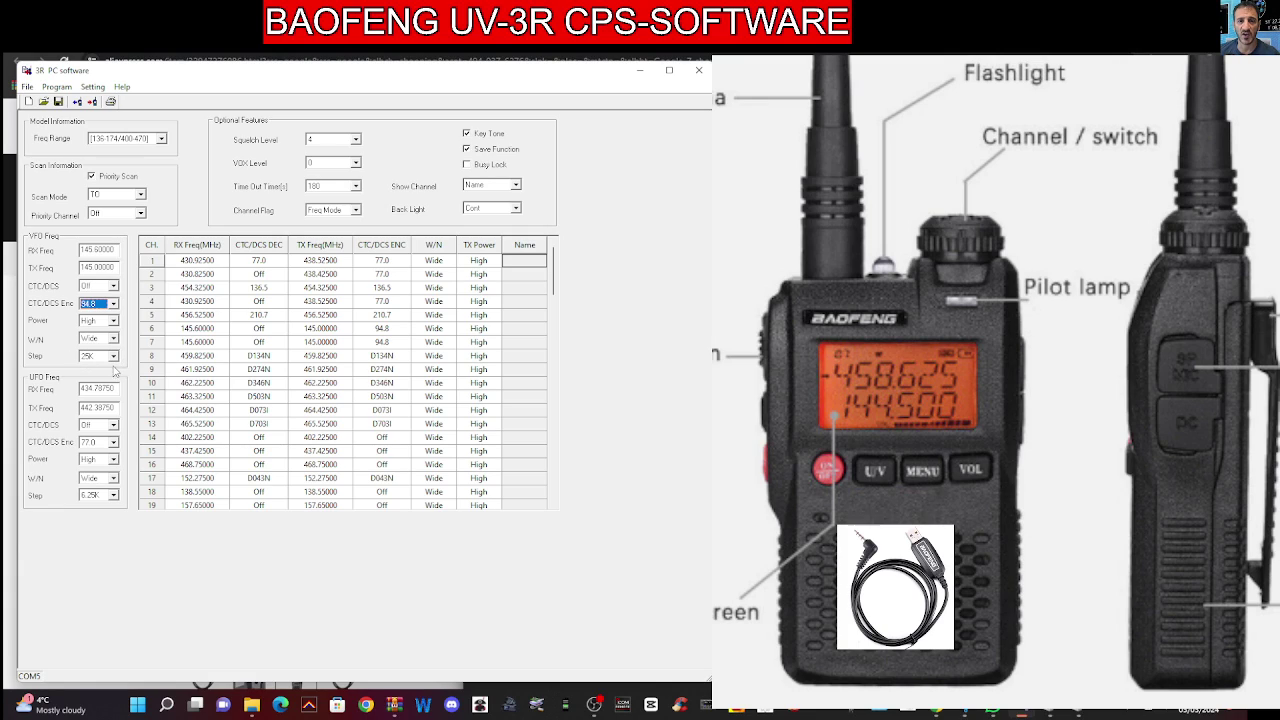
left_click(116, 357)
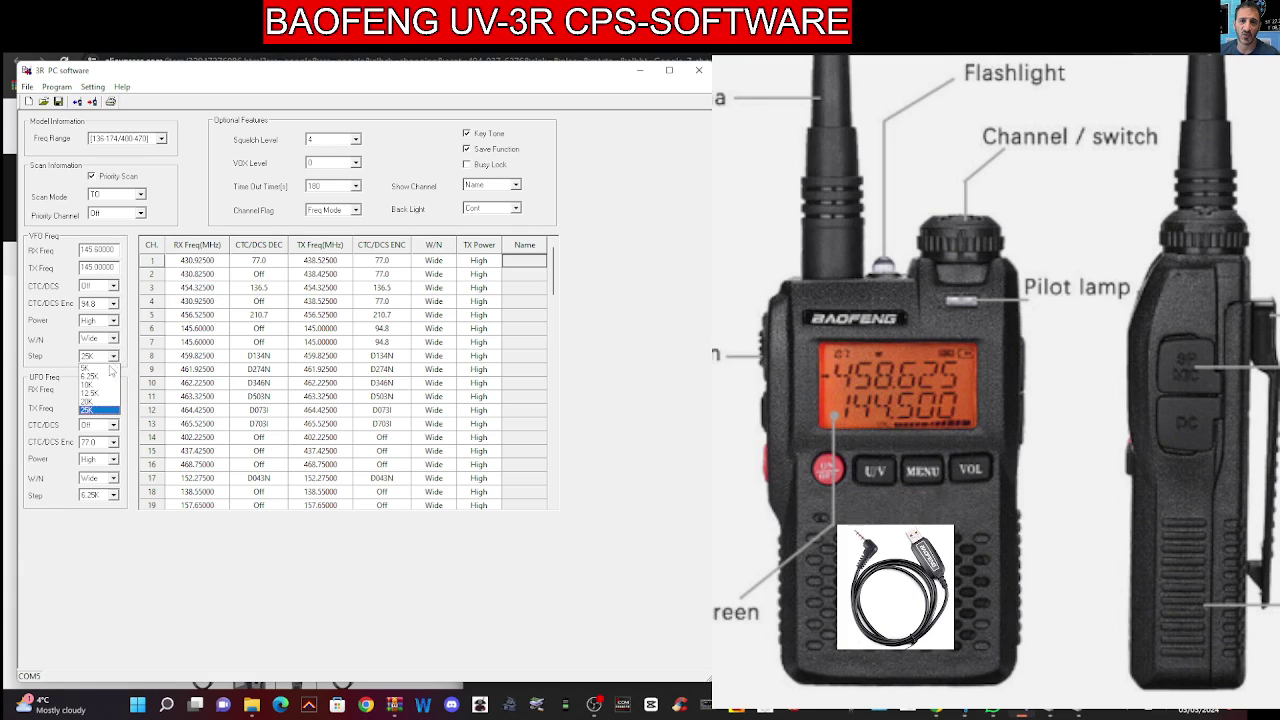
left_click(108, 376)
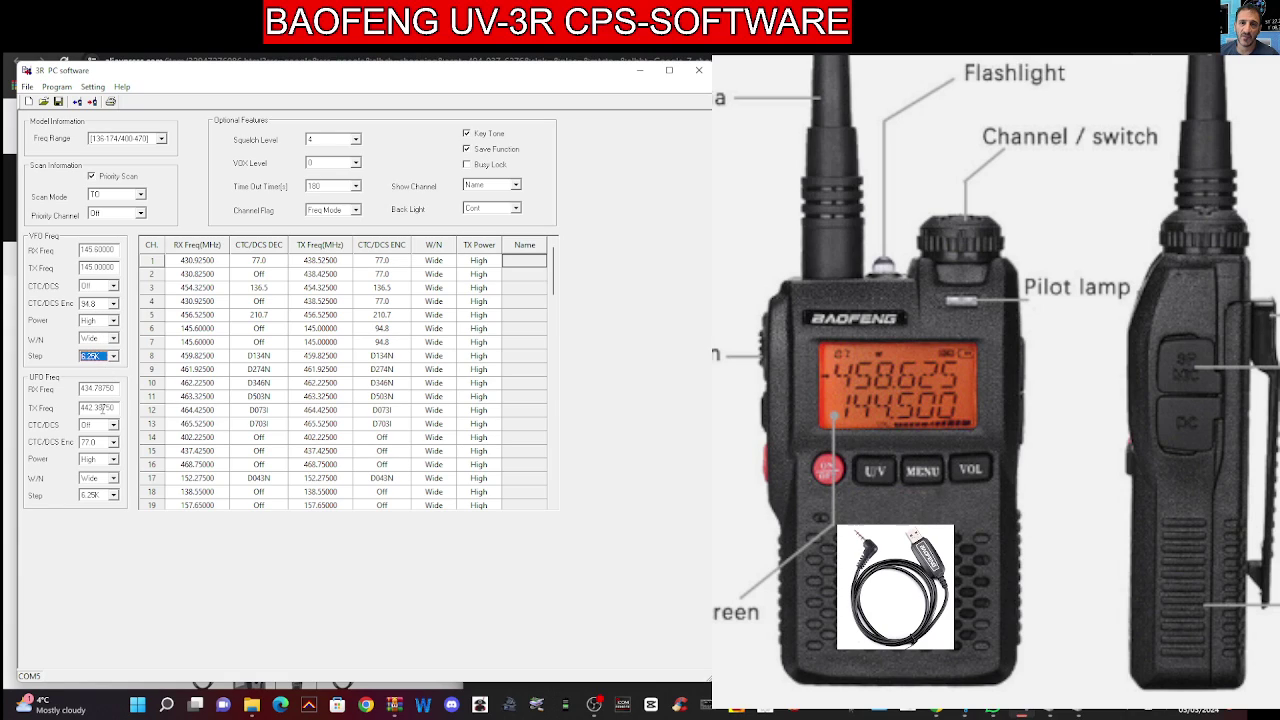
Set both the UFO receive frequency and the UFO transmit frequency to 434.550 MHz
double_click(85, 388)
type("43")
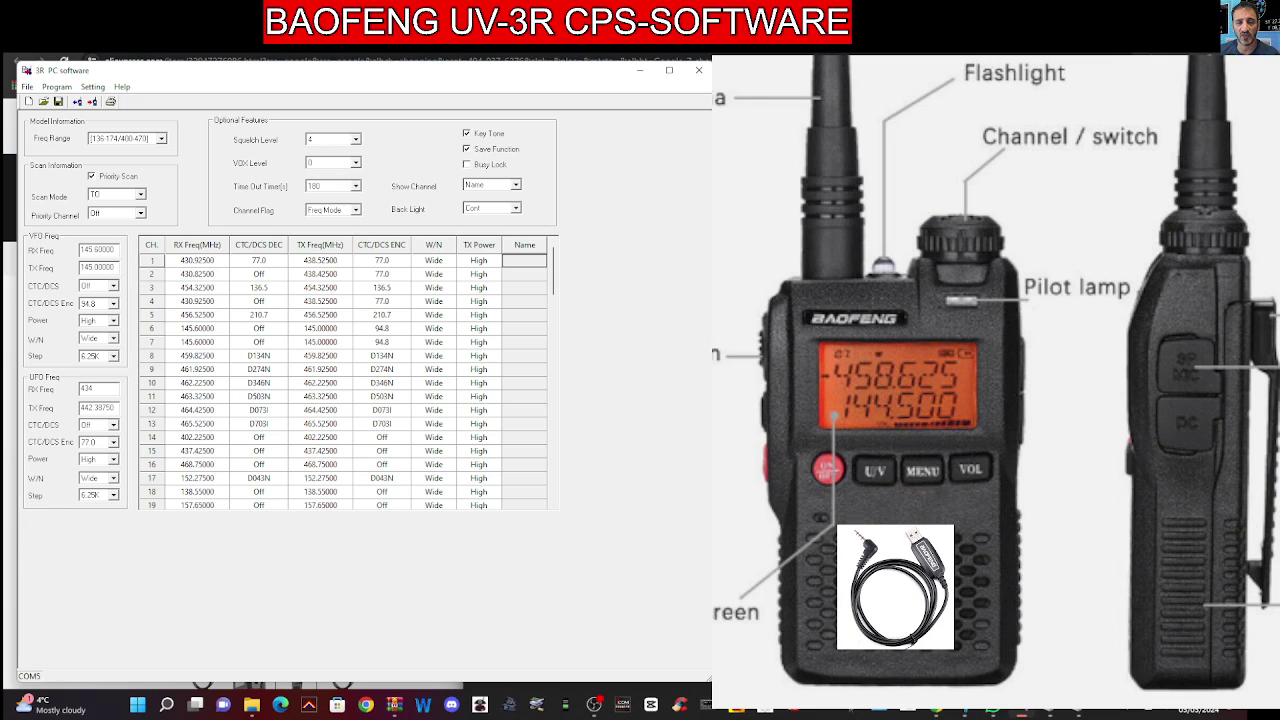
double_click(109, 408)
type("4")
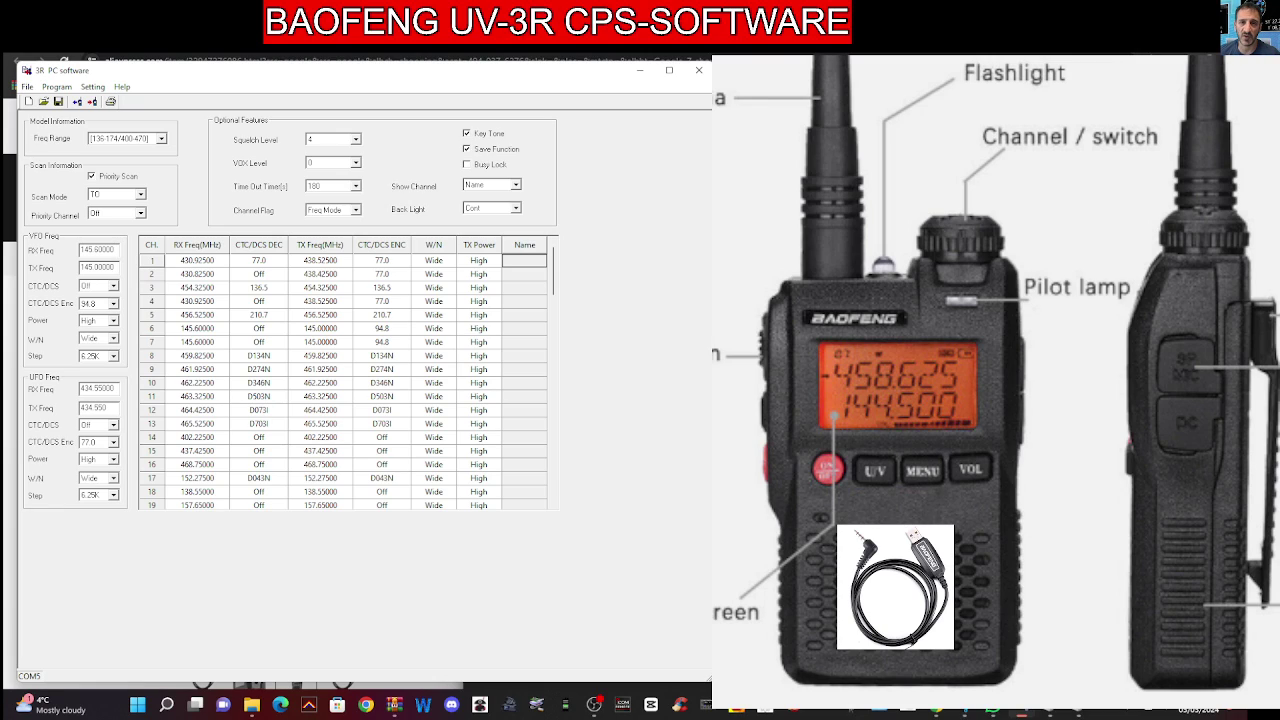
type("34.550")
Review the UFO CTC/DCS decode and encode tone choices, keeping Off and 77.0
left_click(114, 426)
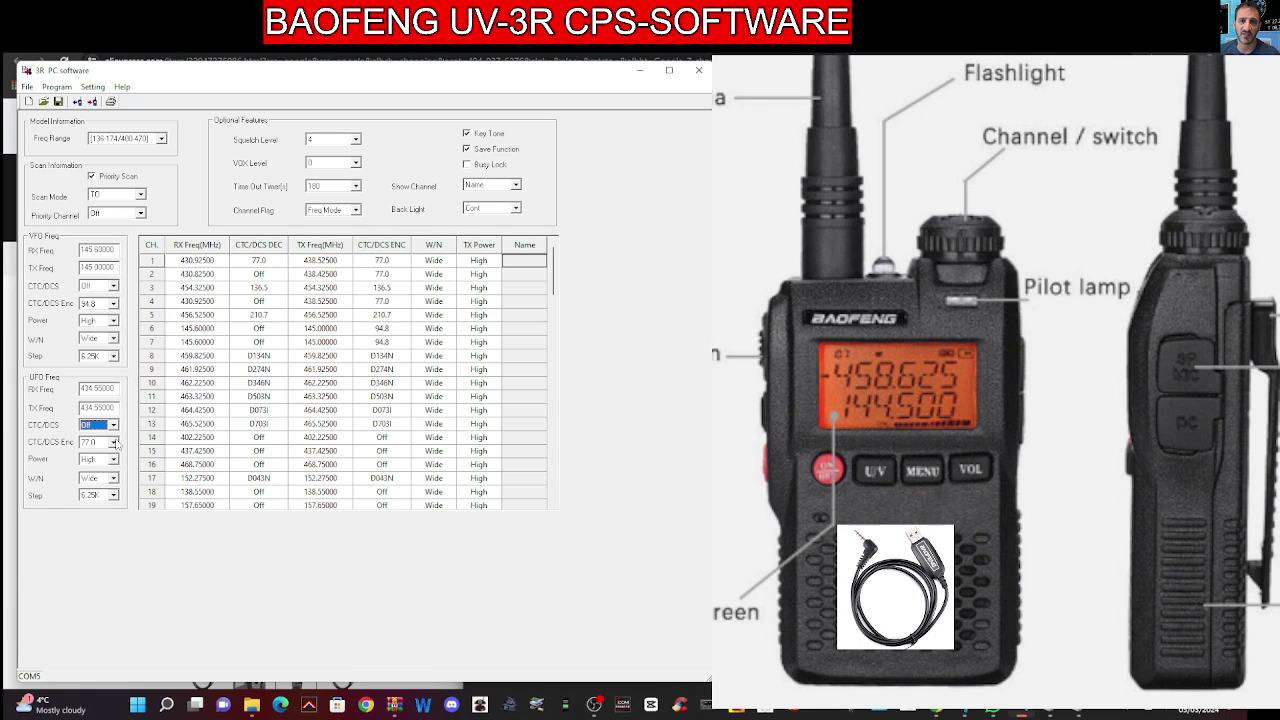
left_click(114, 443)
left_click(114, 443)
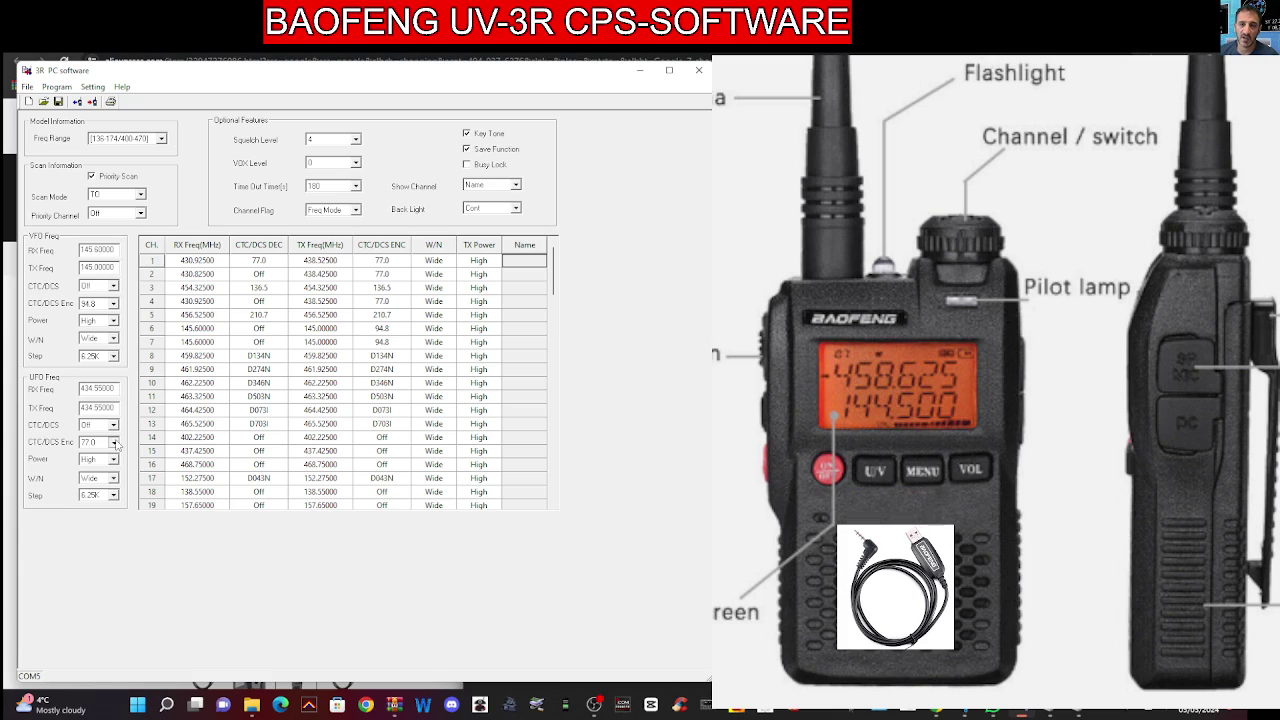
left_click(114, 443)
left_click(98, 446)
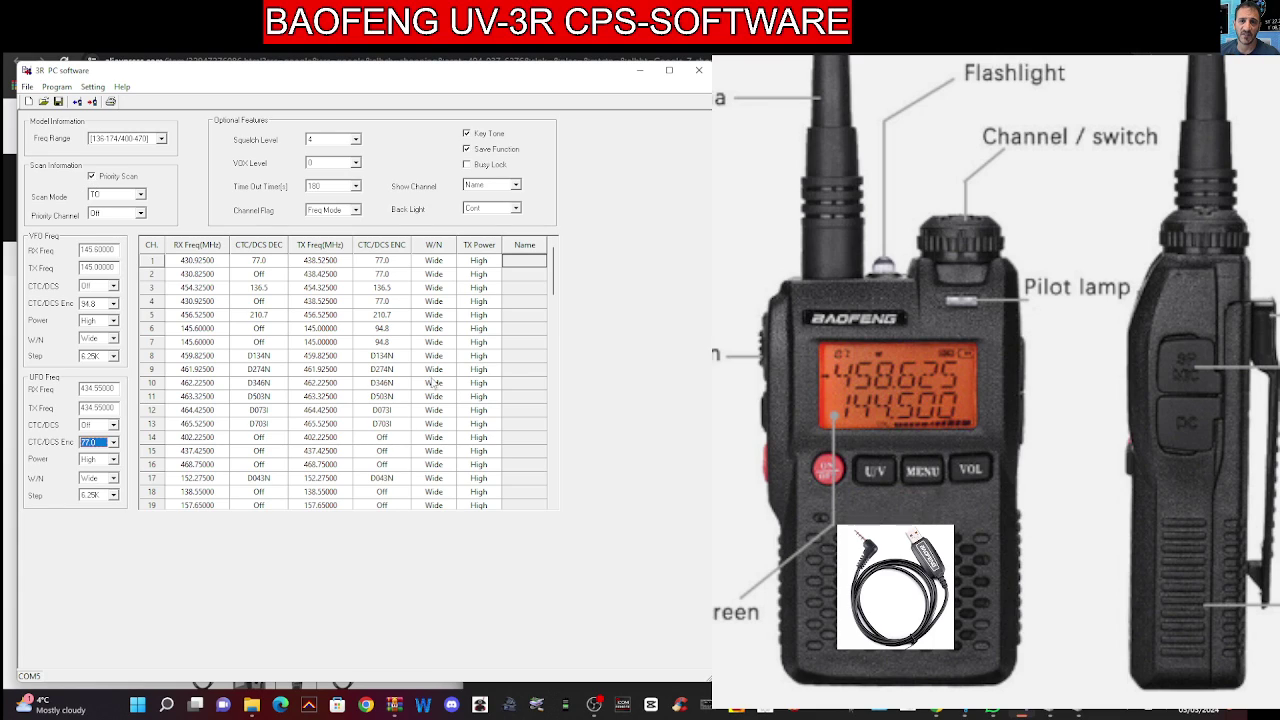
Set the receive frequency of channel 3 to 145.750 MHz in the channel table
scroll(238, 388, "down", 2)
scroll(249, 396, "up", 1)
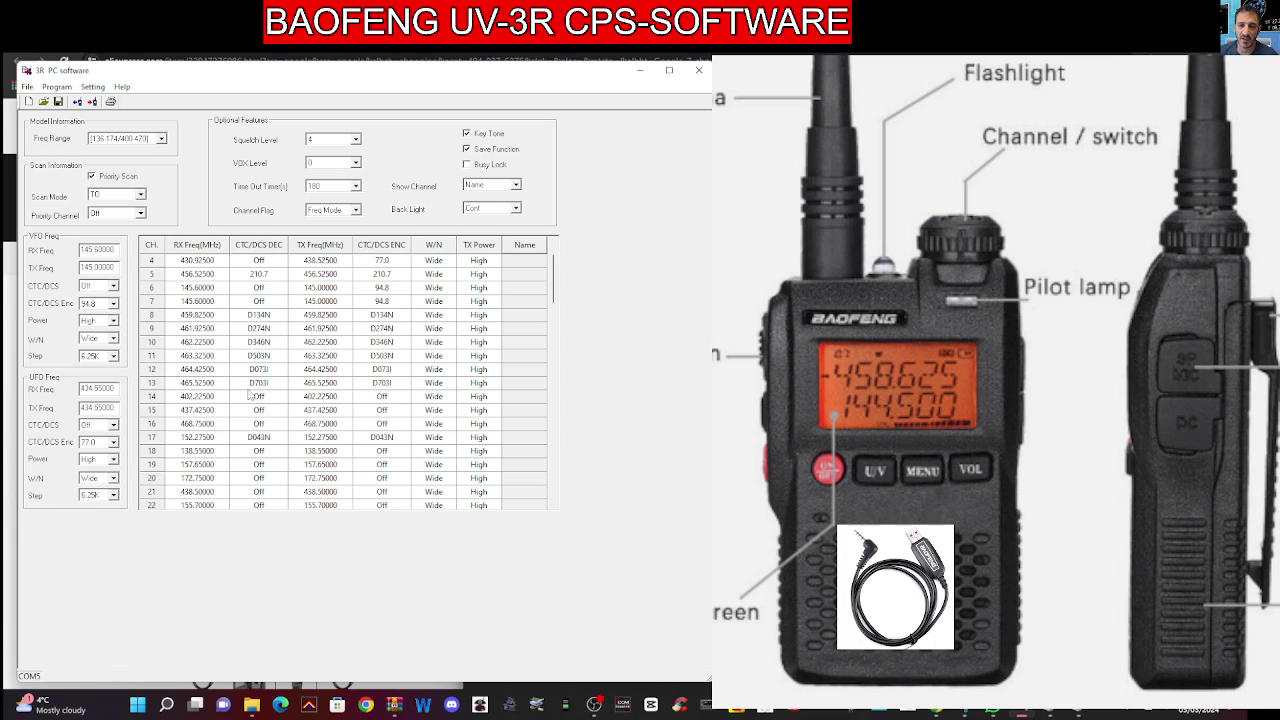
scroll(249, 388, "down", 1)
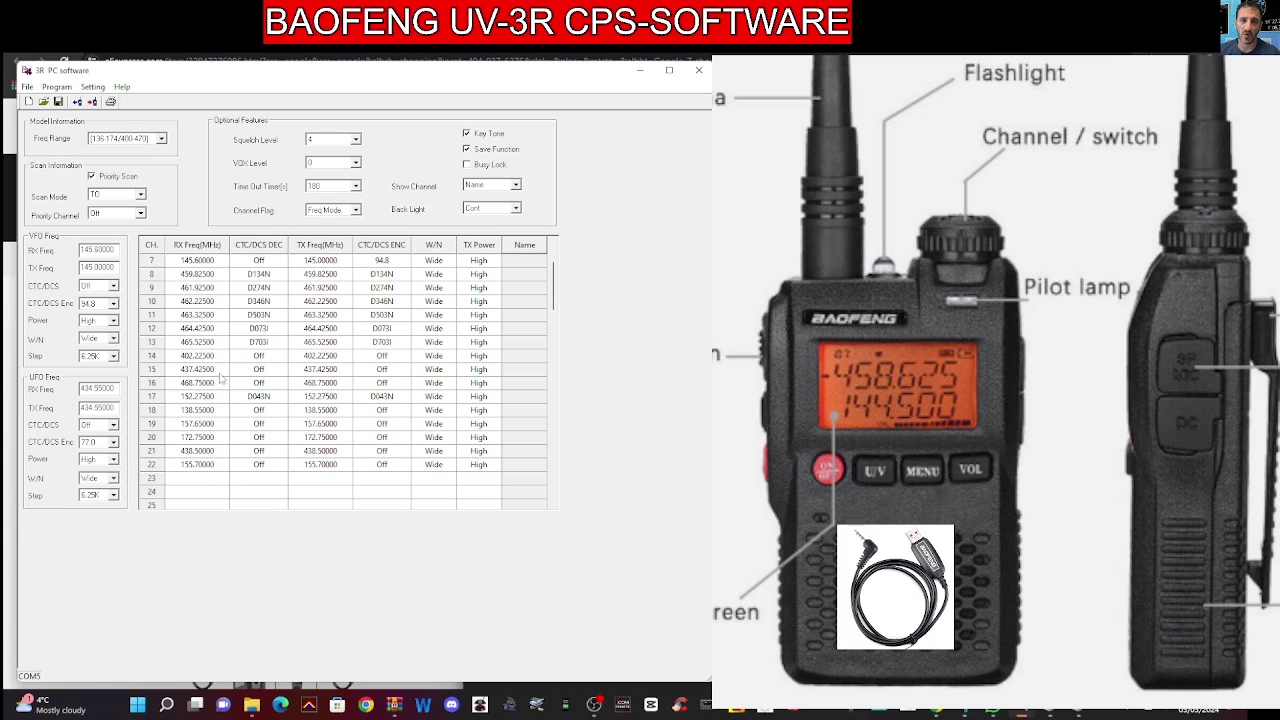
scroll(228, 320, "up", 2)
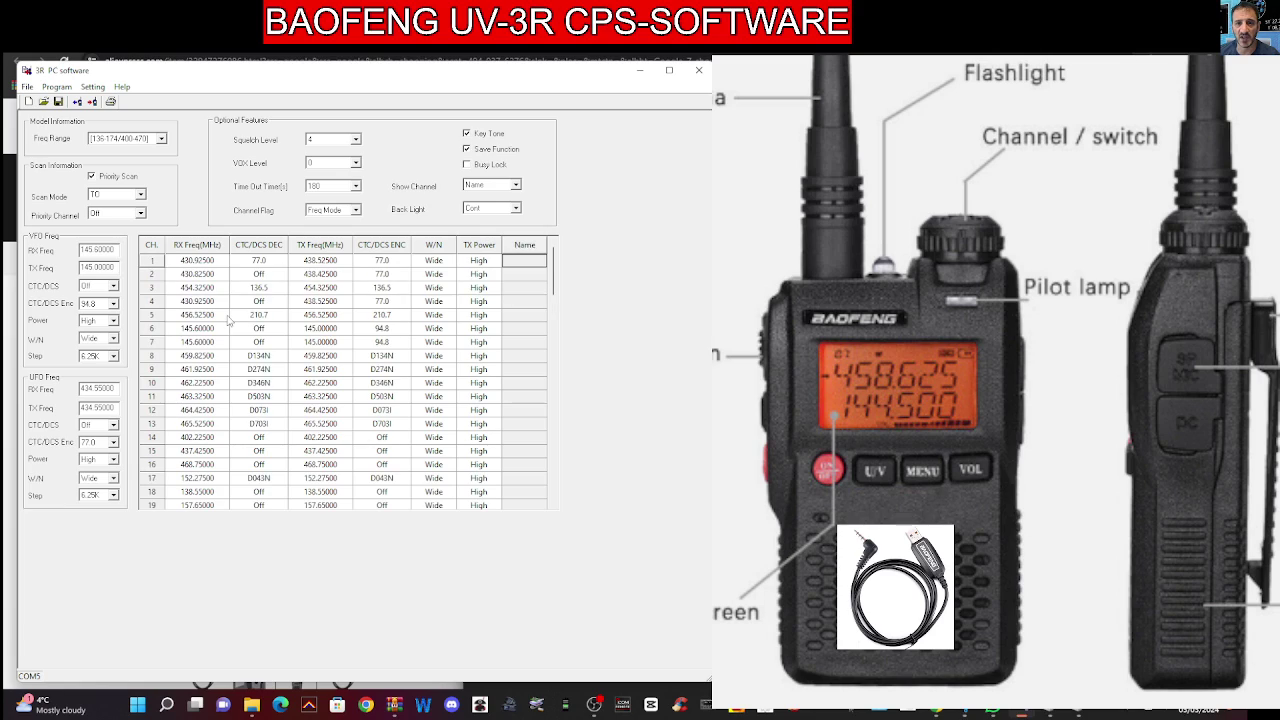
double_click(195, 288)
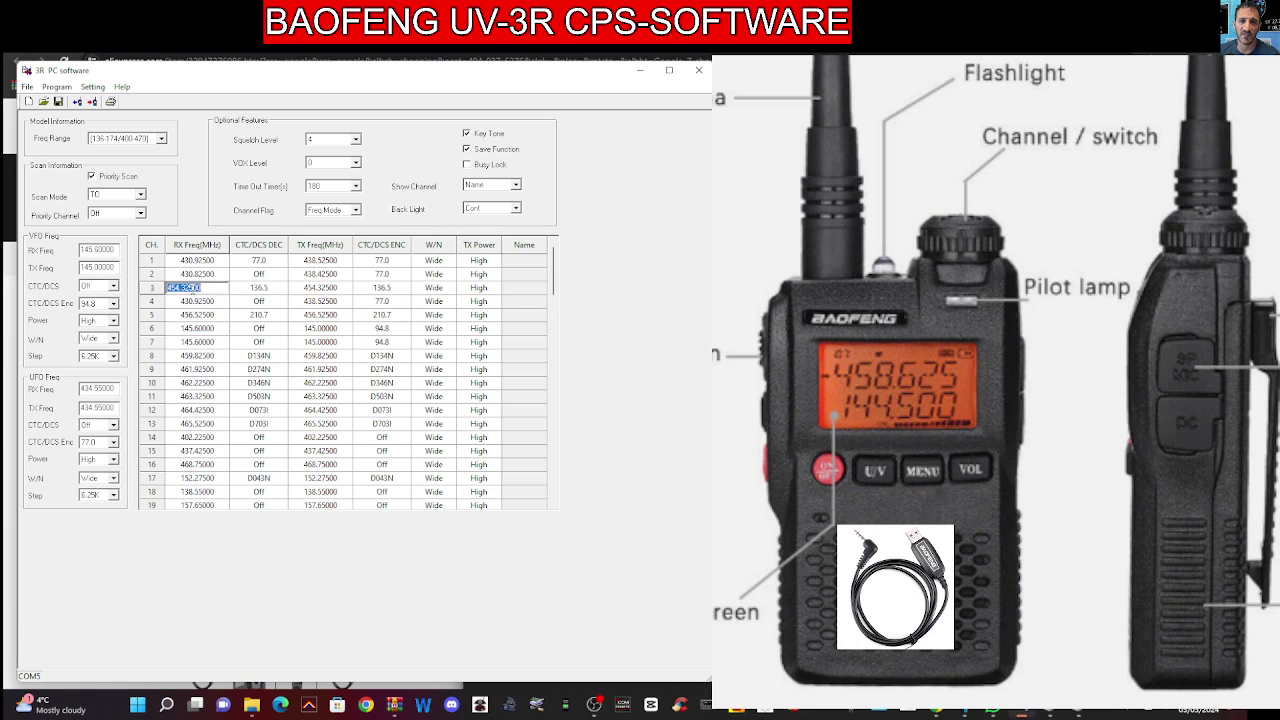
type("1")
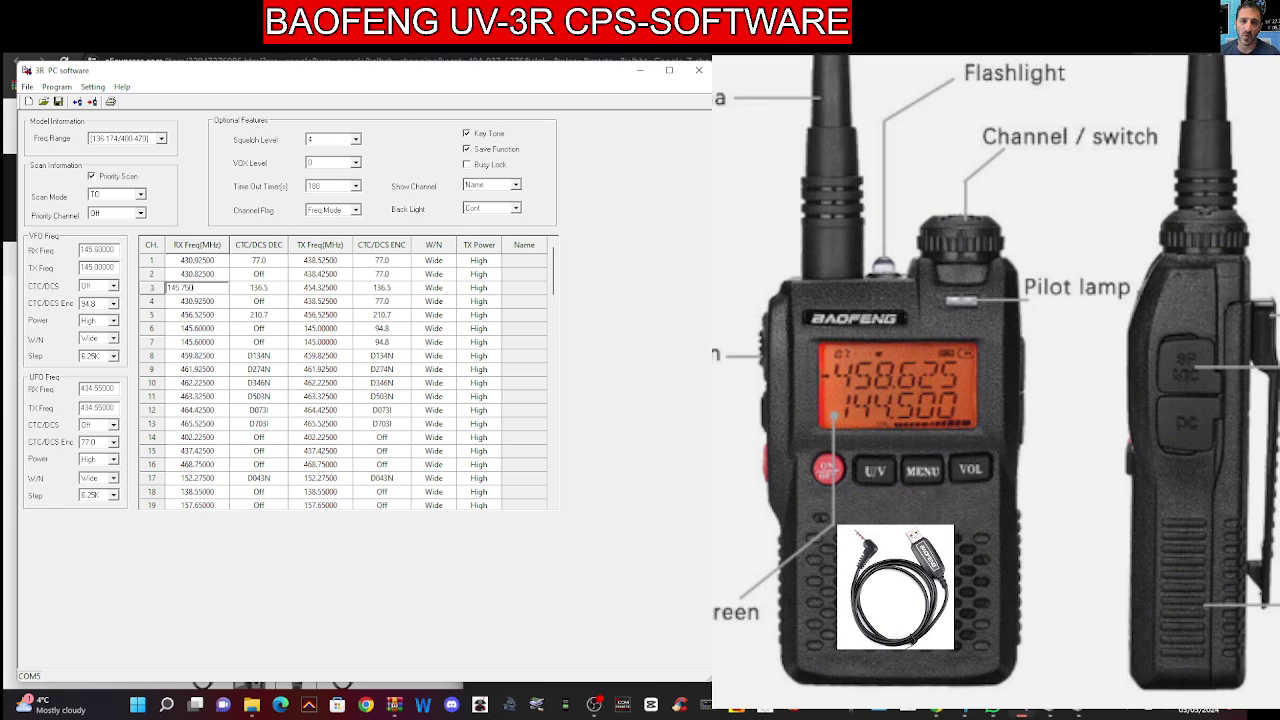
type("45.750")
Try 77.0 and 91.5 as the CTC/DCS decode tone of channel 3
double_click(260, 289)
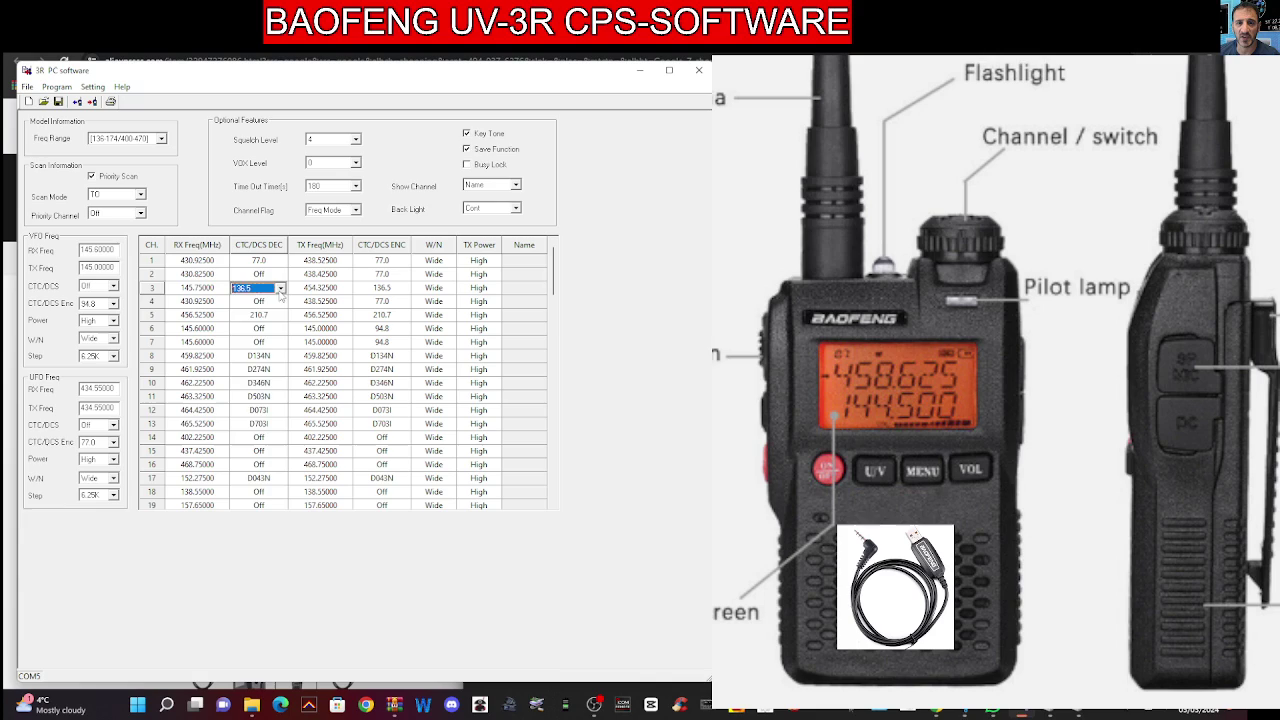
left_click(280, 289)
left_click_drag(288, 338, 288, 310)
left_click(250, 343)
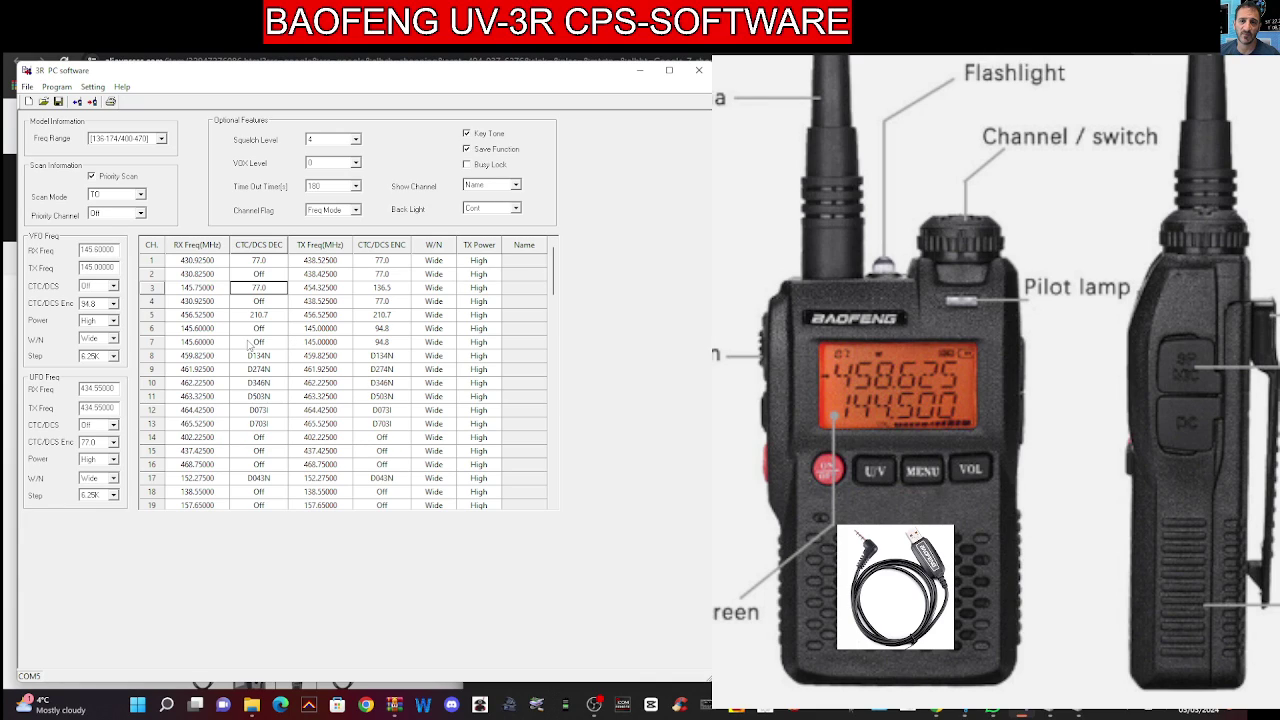
left_click(280, 289)
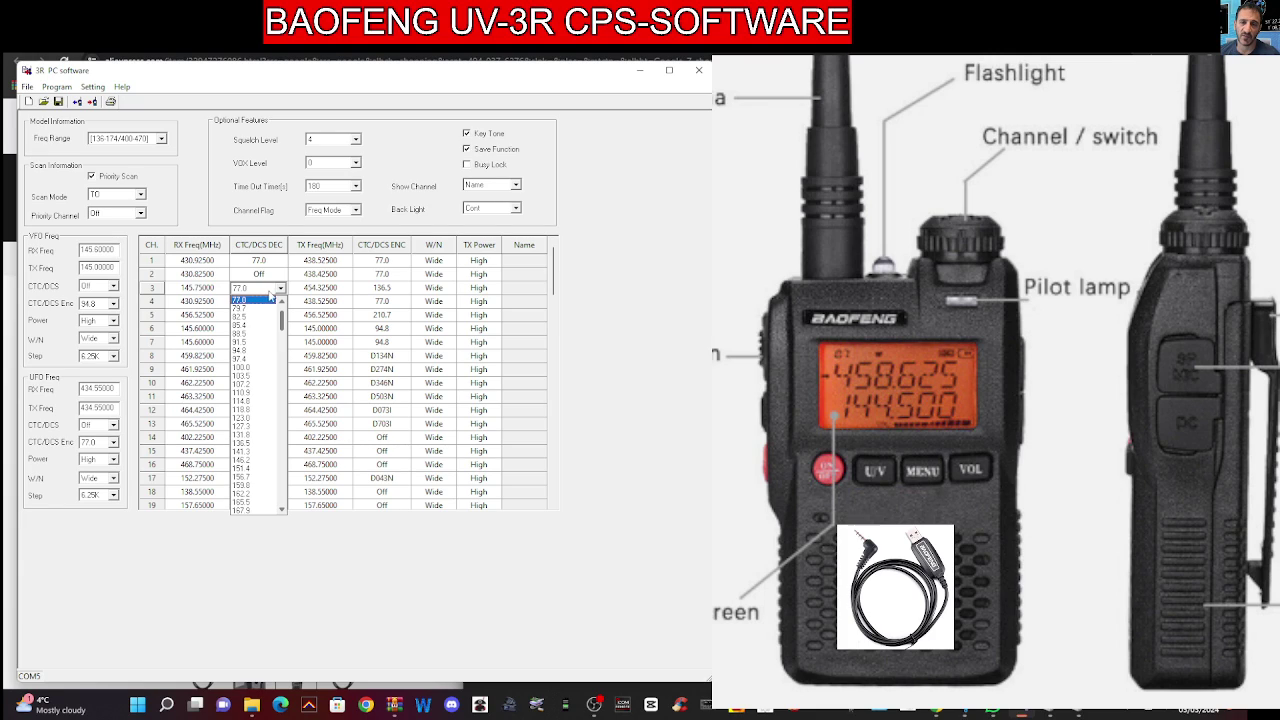
left_click(254, 349)
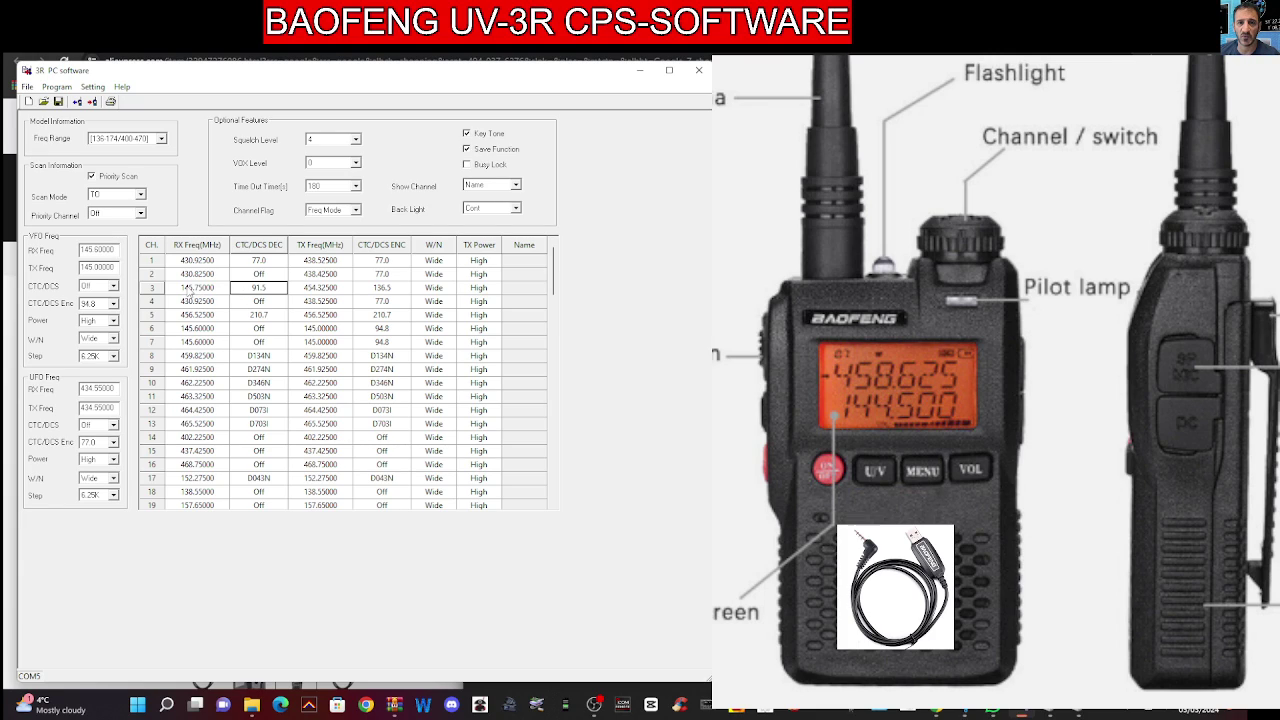
Set the CTC/DCS decode of channel 3 to Off and its encode tone to 94.8
left_click(280, 288)
scroll(284, 302, "up", 5)
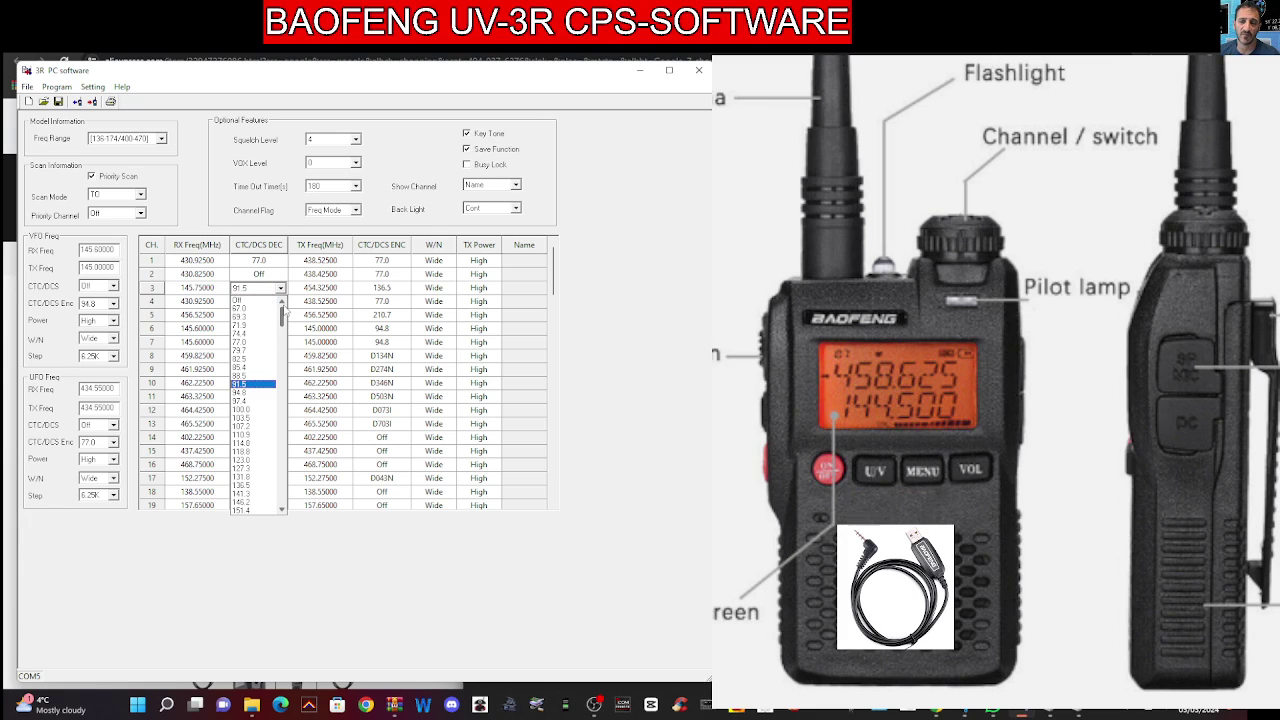
left_click(252, 301)
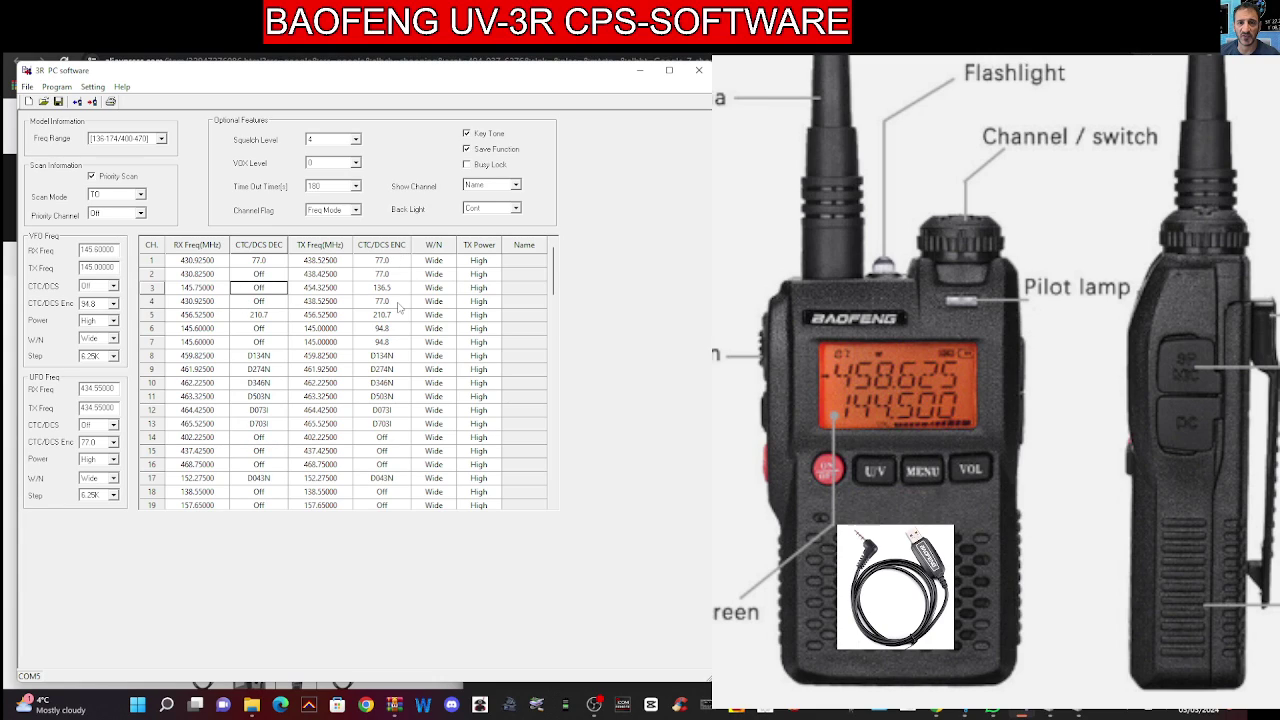
left_click(395, 289)
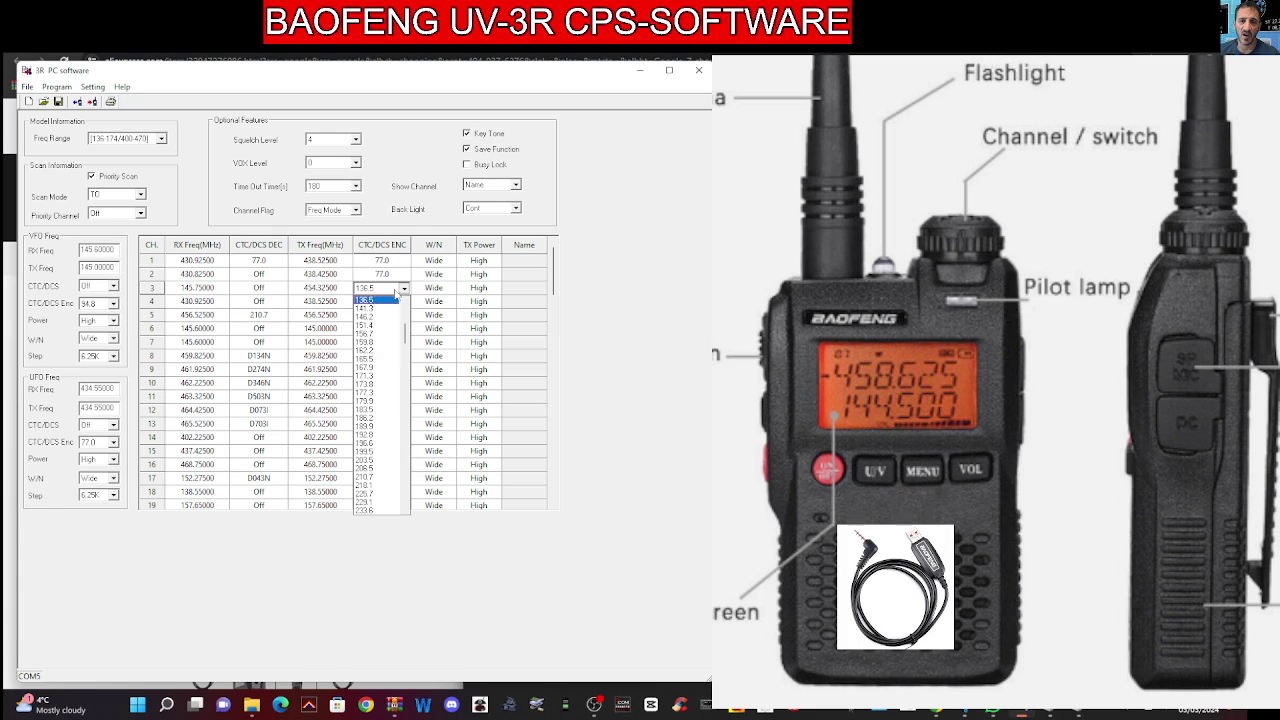
left_click_drag(406, 337, 406, 314)
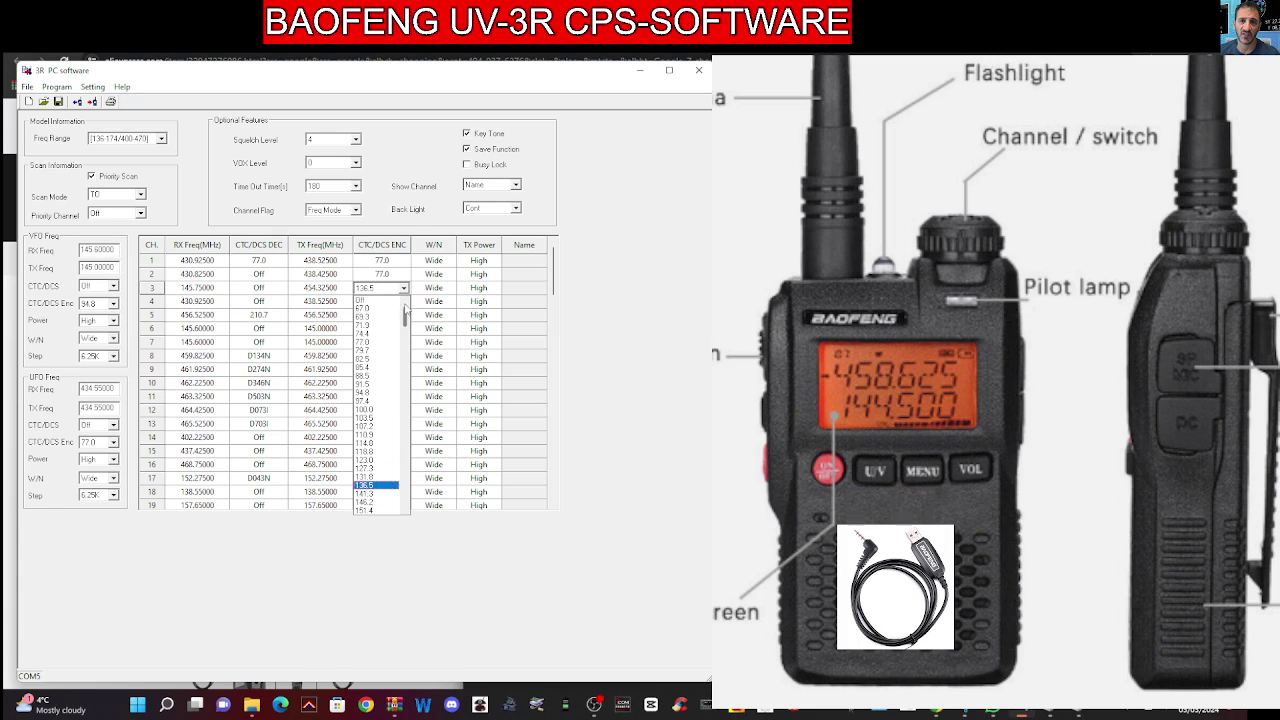
left_click(378, 392)
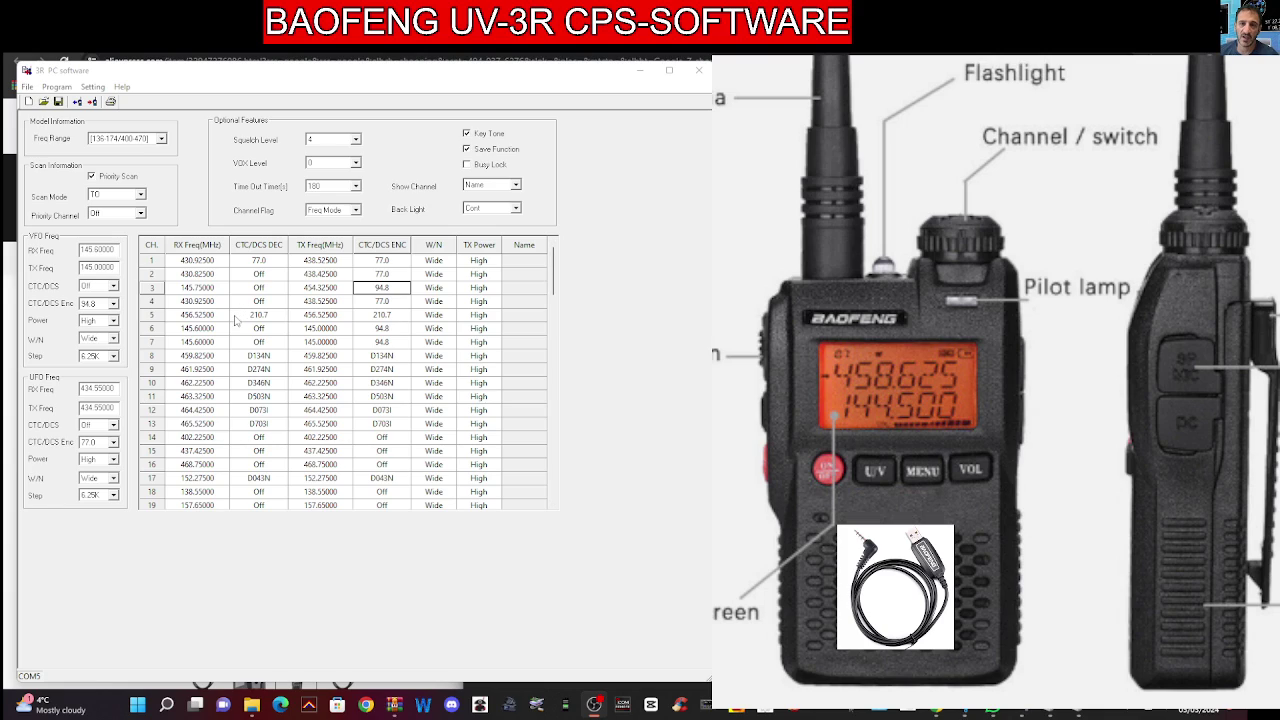
Set the transmit frequency of channel 3 to 145.160 MHz and the CTC/DCS decode tone of channel 2 to 77.0
double_click(320, 287)
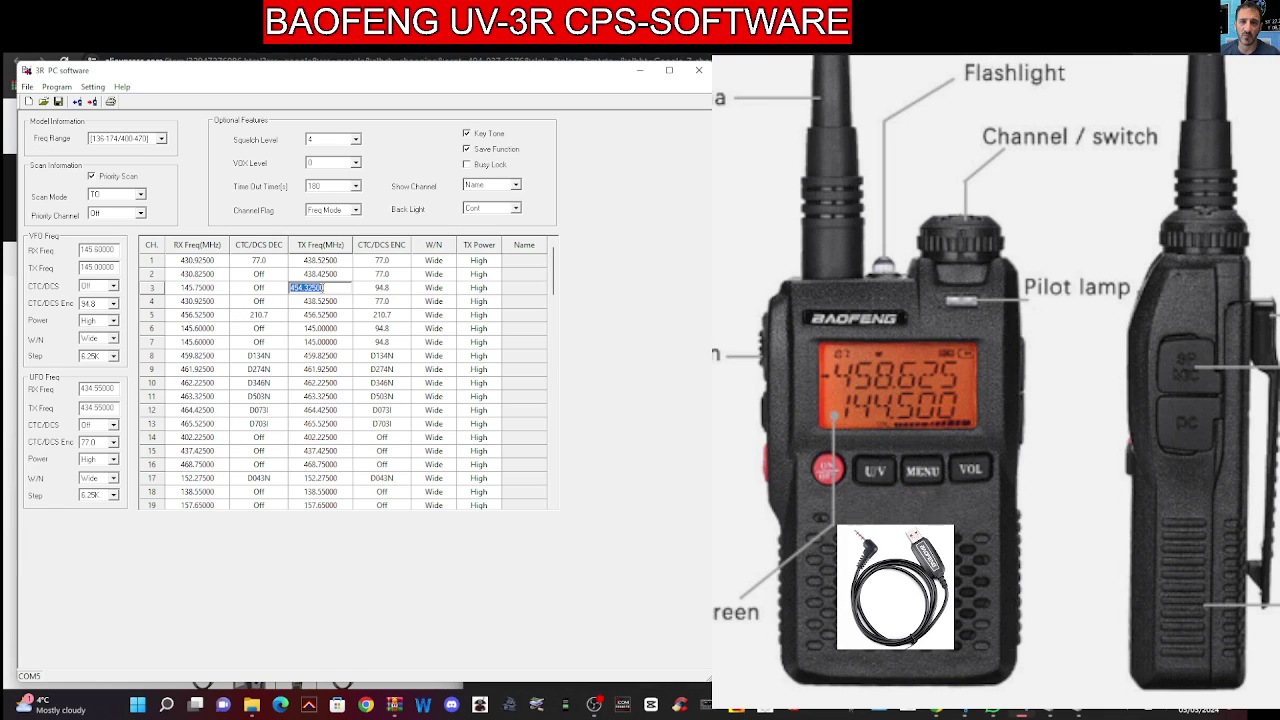
type("1")
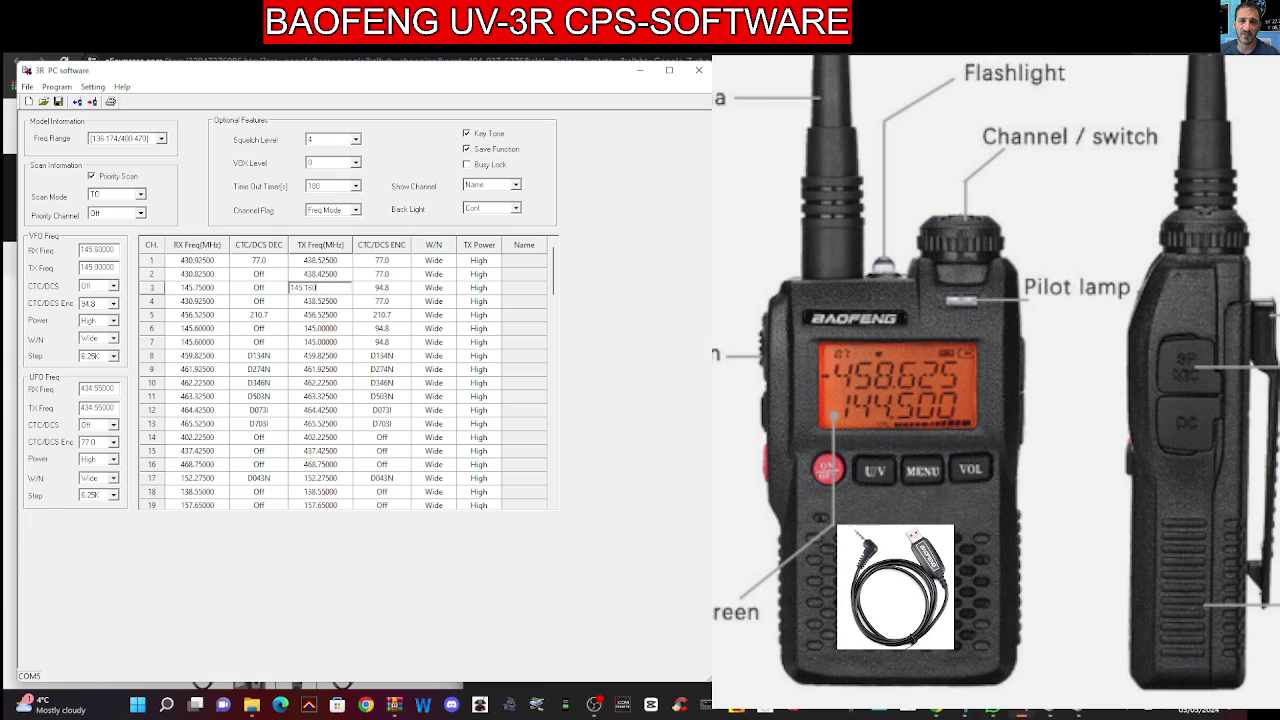
type("45.160")
left_click(380, 290)
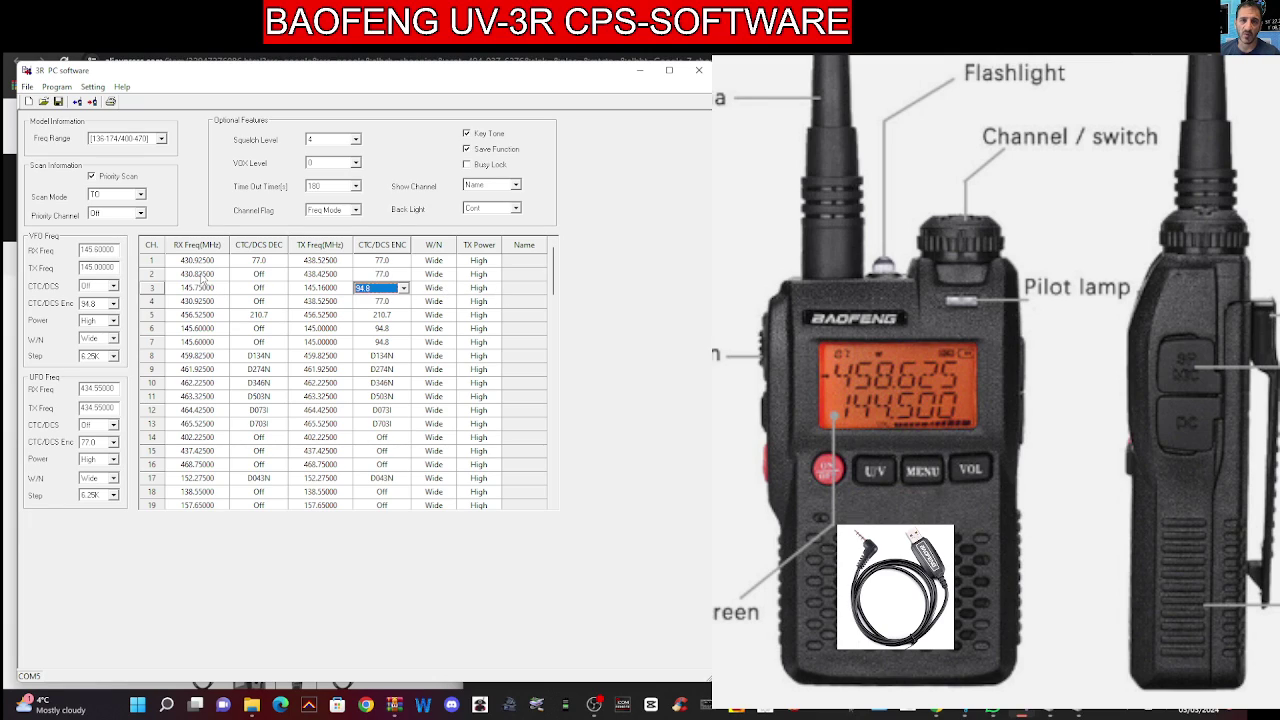
left_click(268, 279)
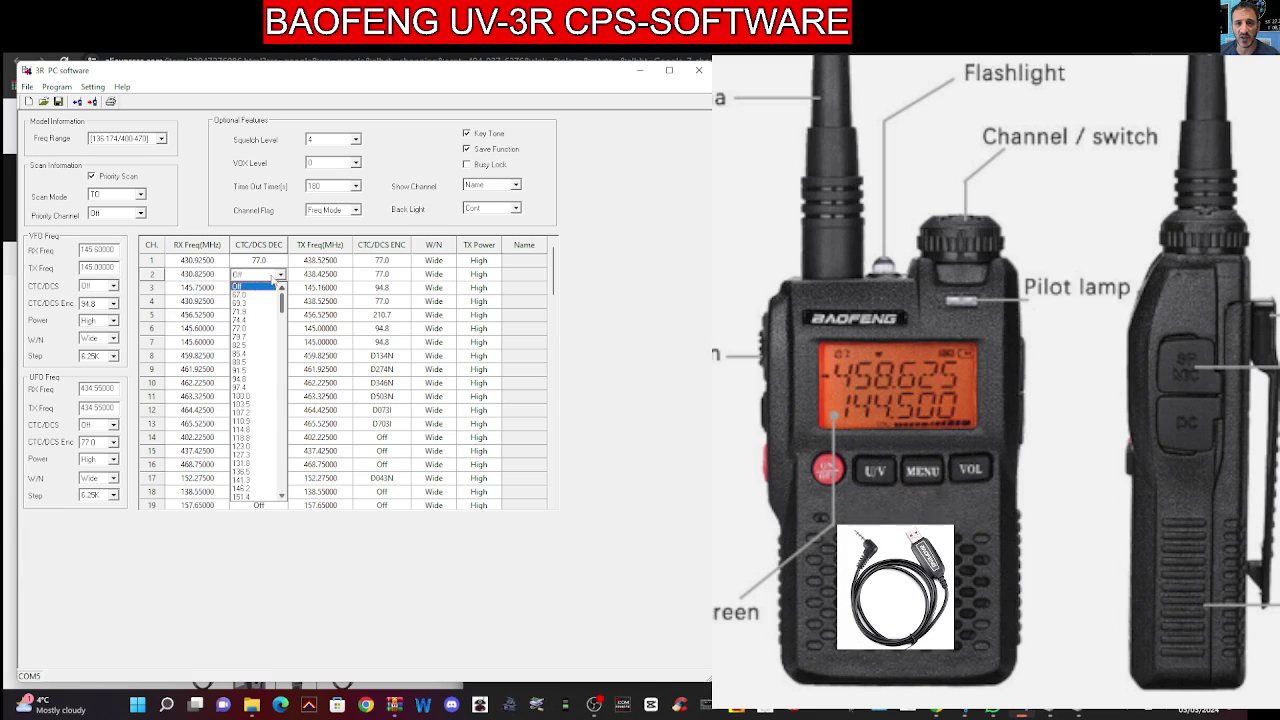
left_click(261, 315)
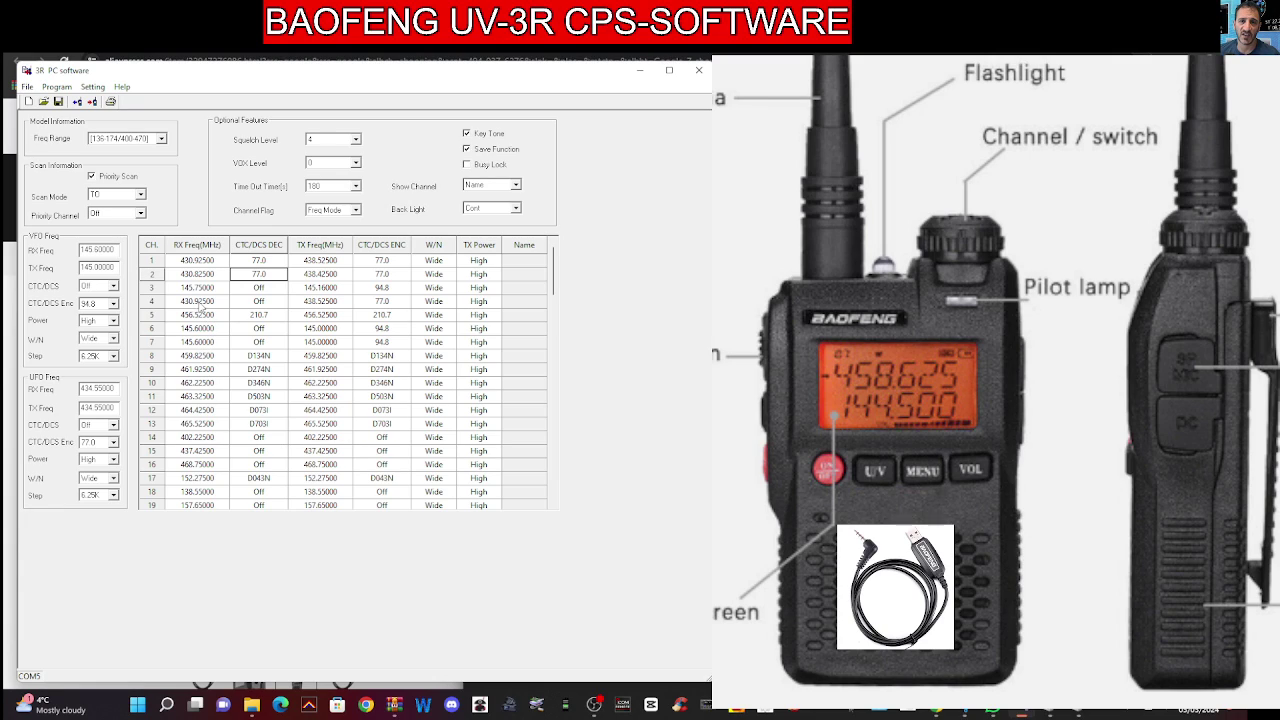
Set the receive frequency of channel 4 to 145.600 MHz and its transmit frequency to 145.000 MHz
double_click(204, 301)
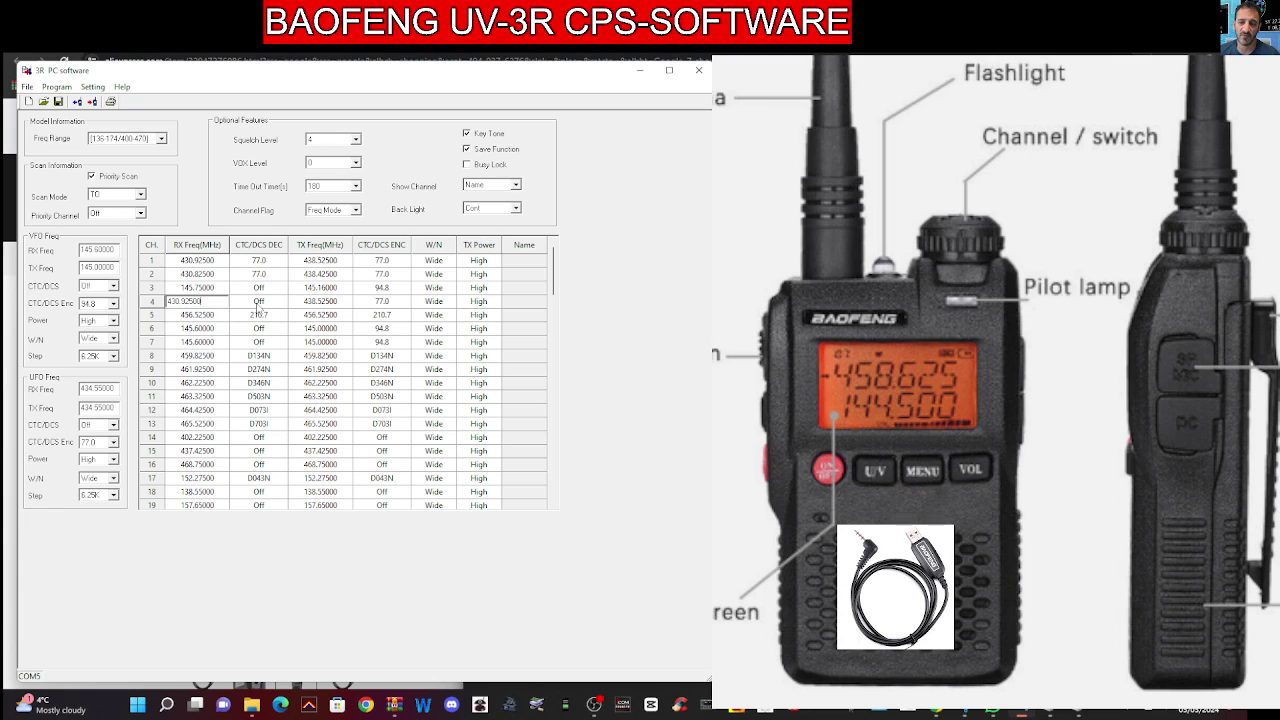
left_click(258, 304)
left_click(202, 303)
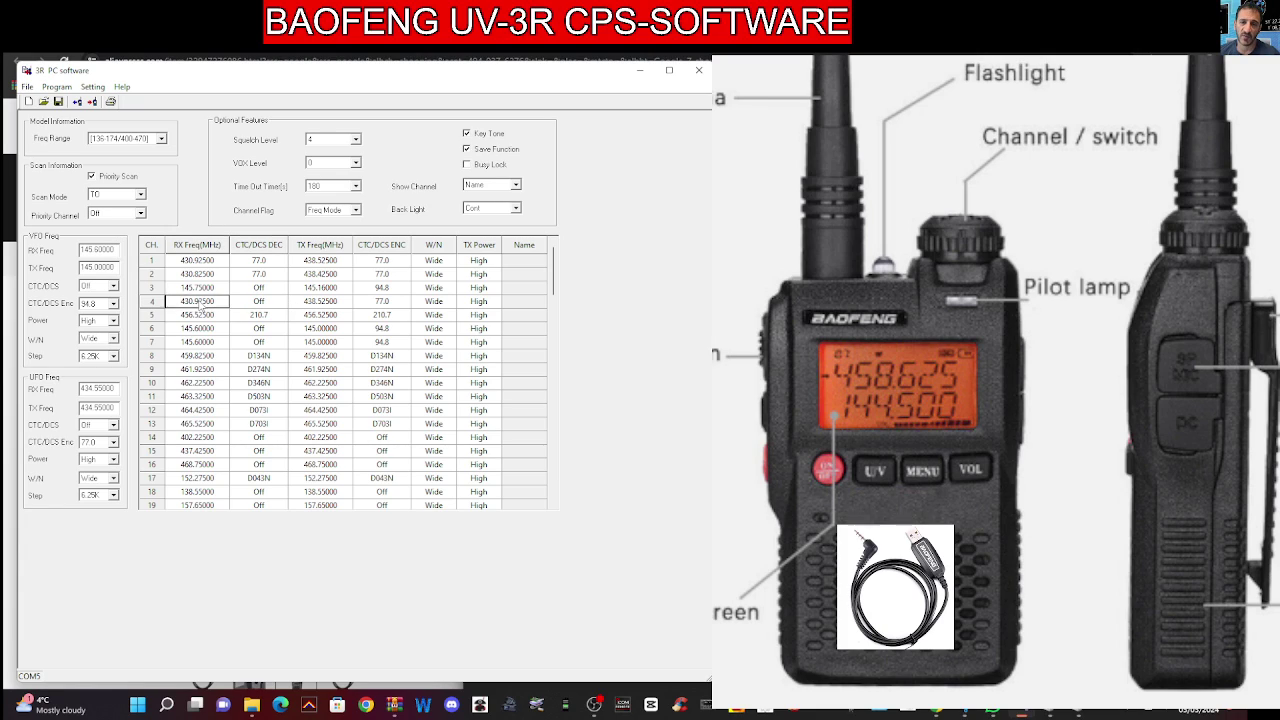
double_click(202, 303)
type("14")
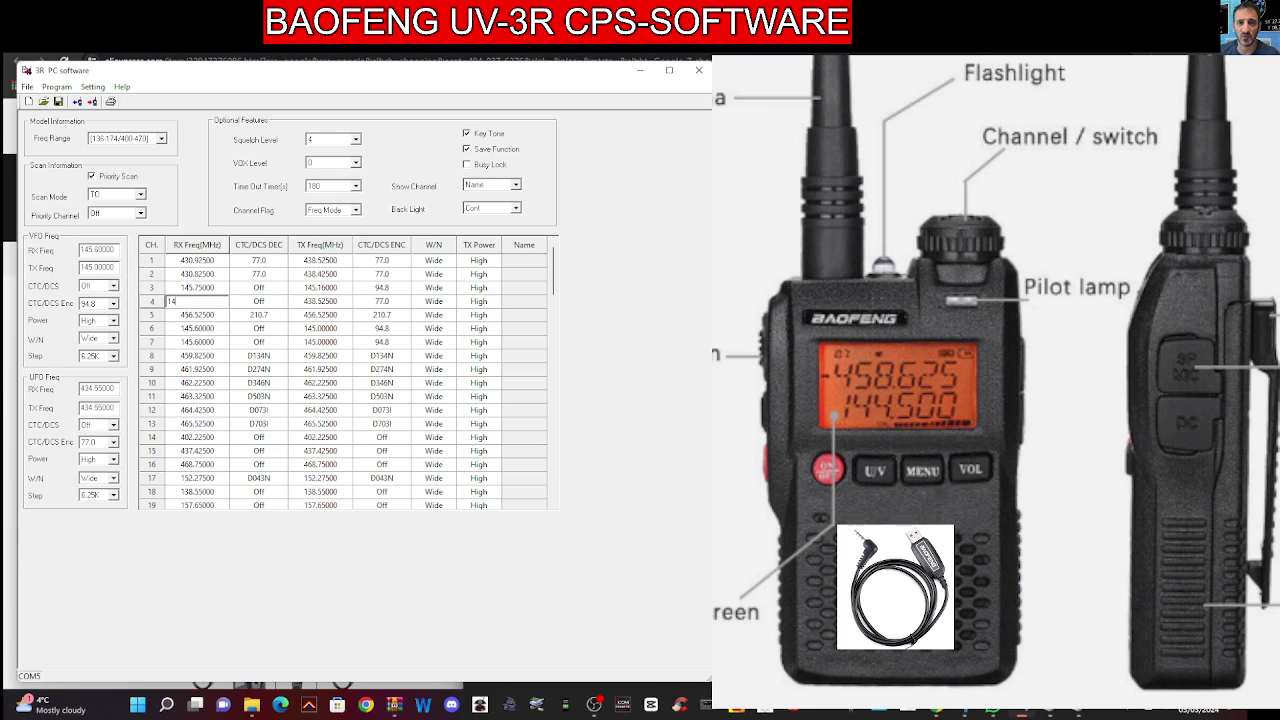
type("5.600")
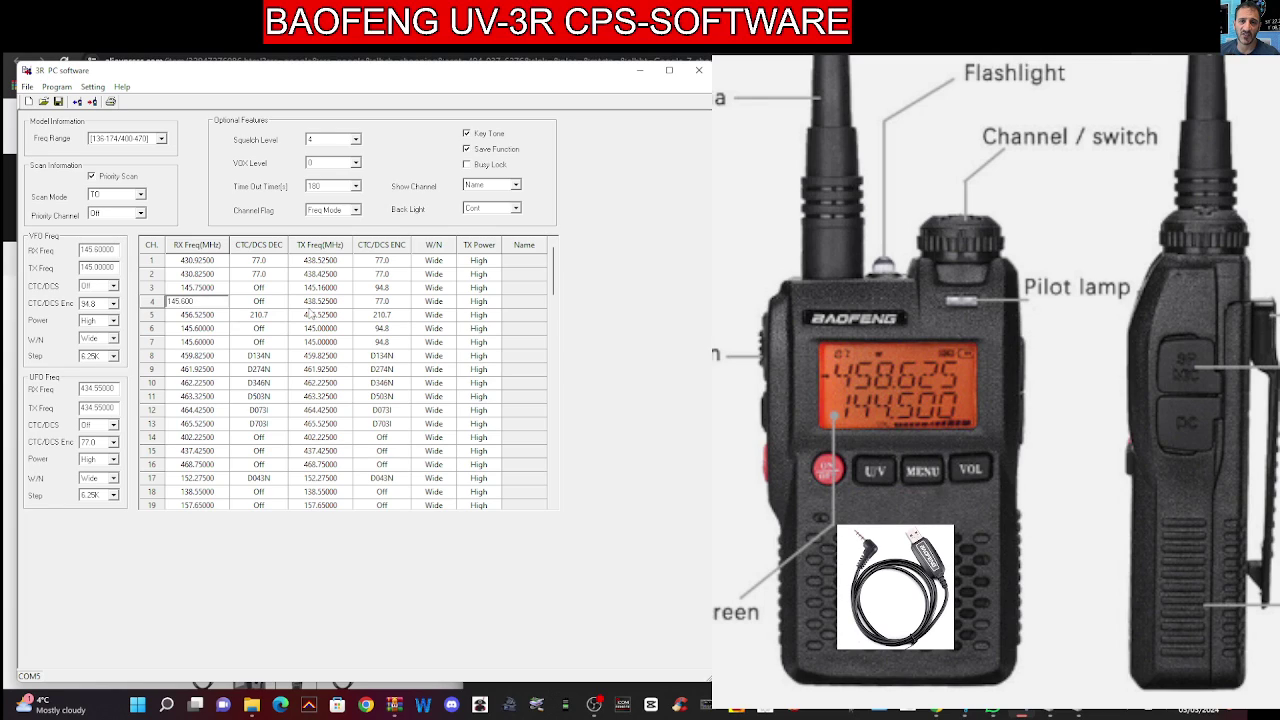
left_click(311, 301)
double_click(311, 301)
type("145.00")
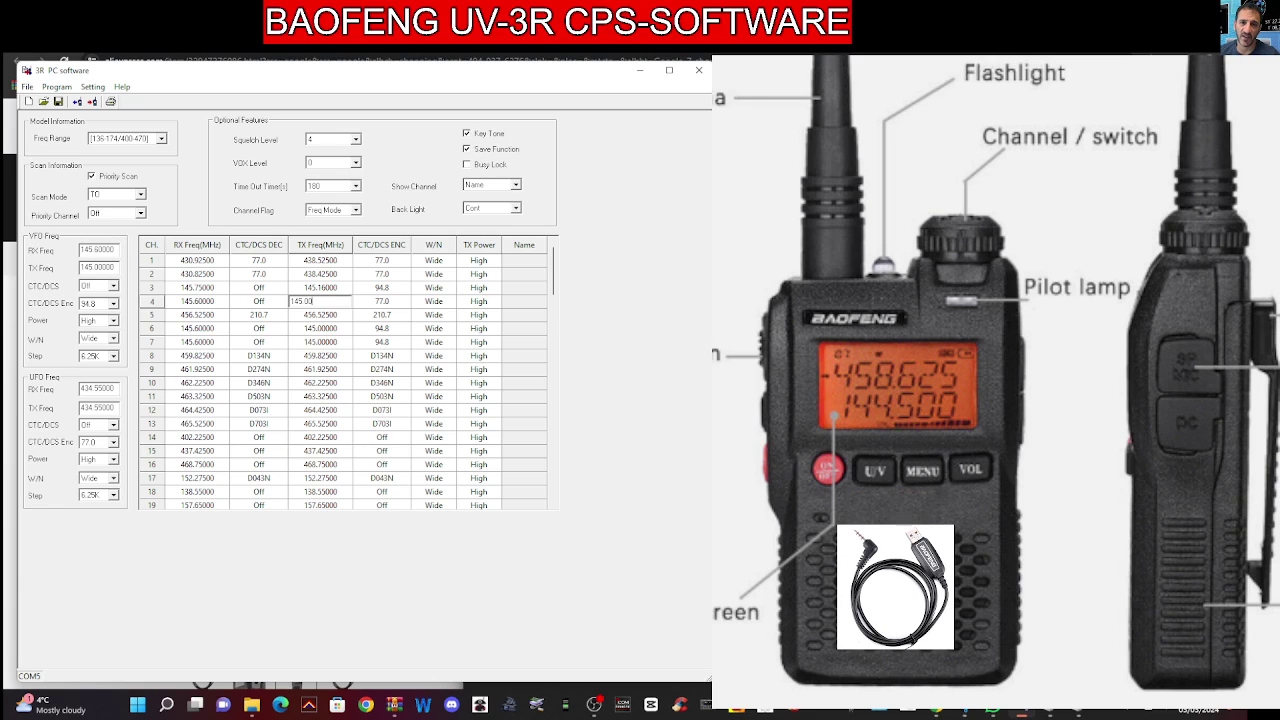
type("0")
left_click(275, 306)
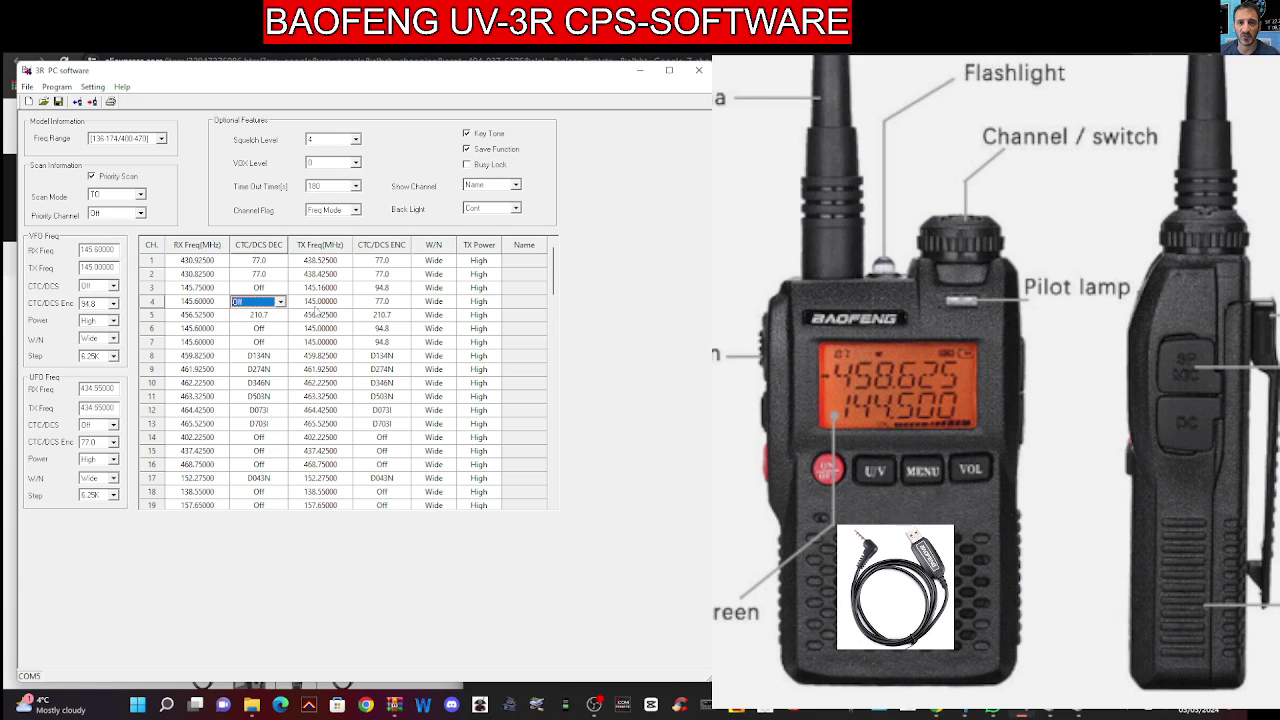
Set the CTC/DCS encode tone of channel 4 to 94.8
left_click(386, 303)
left_click(404, 302)
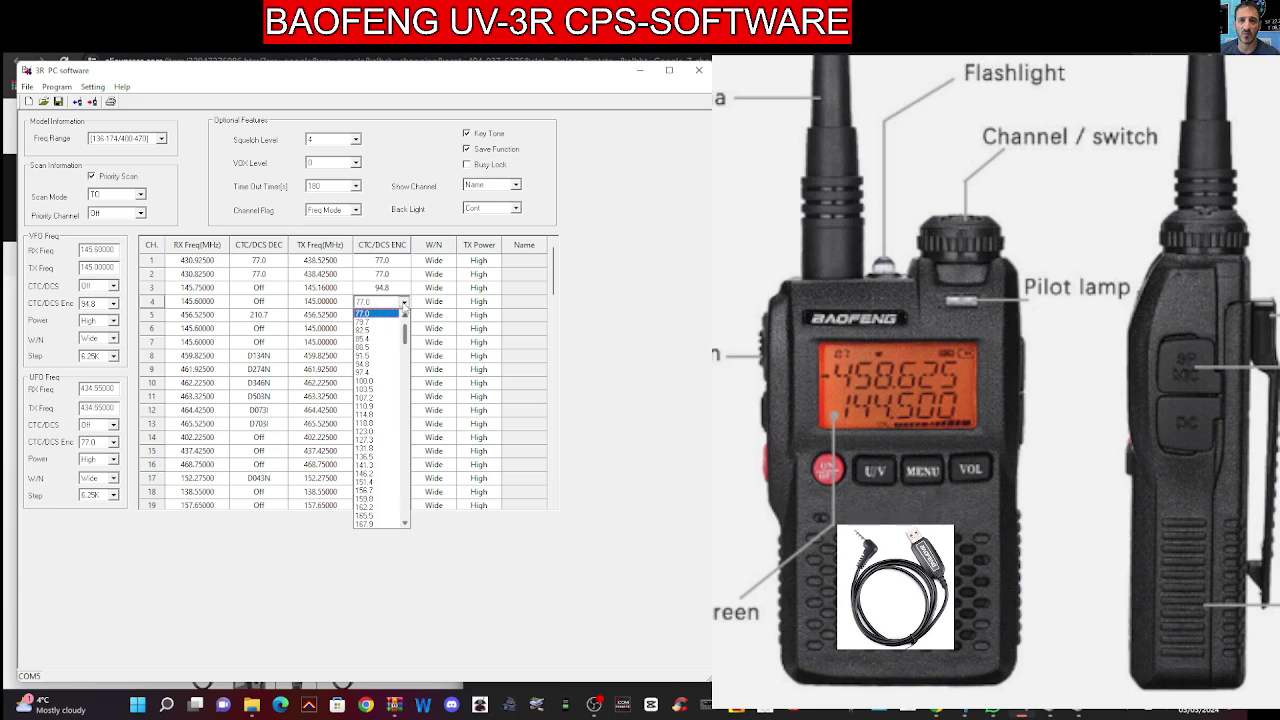
left_click(396, 364)
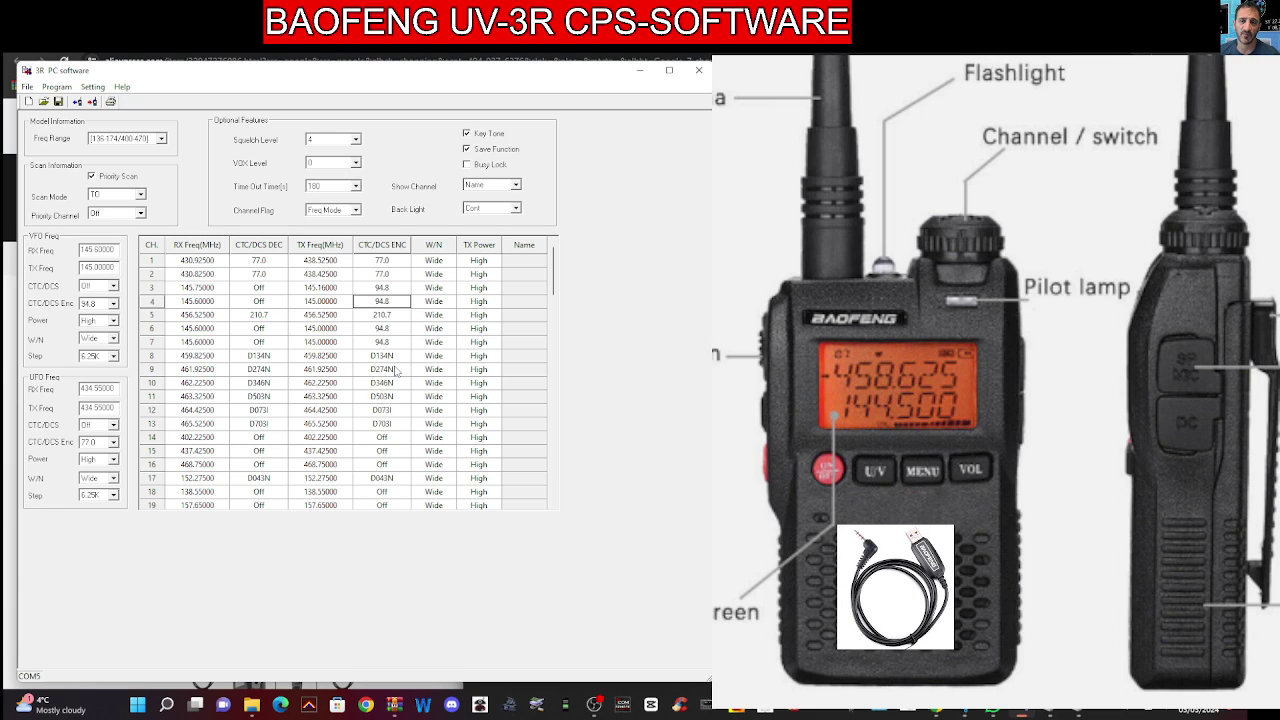
Set the CTC/DCS decode of channels 1 and 2 to Off
left_click(279, 263)
left_click(281, 262)
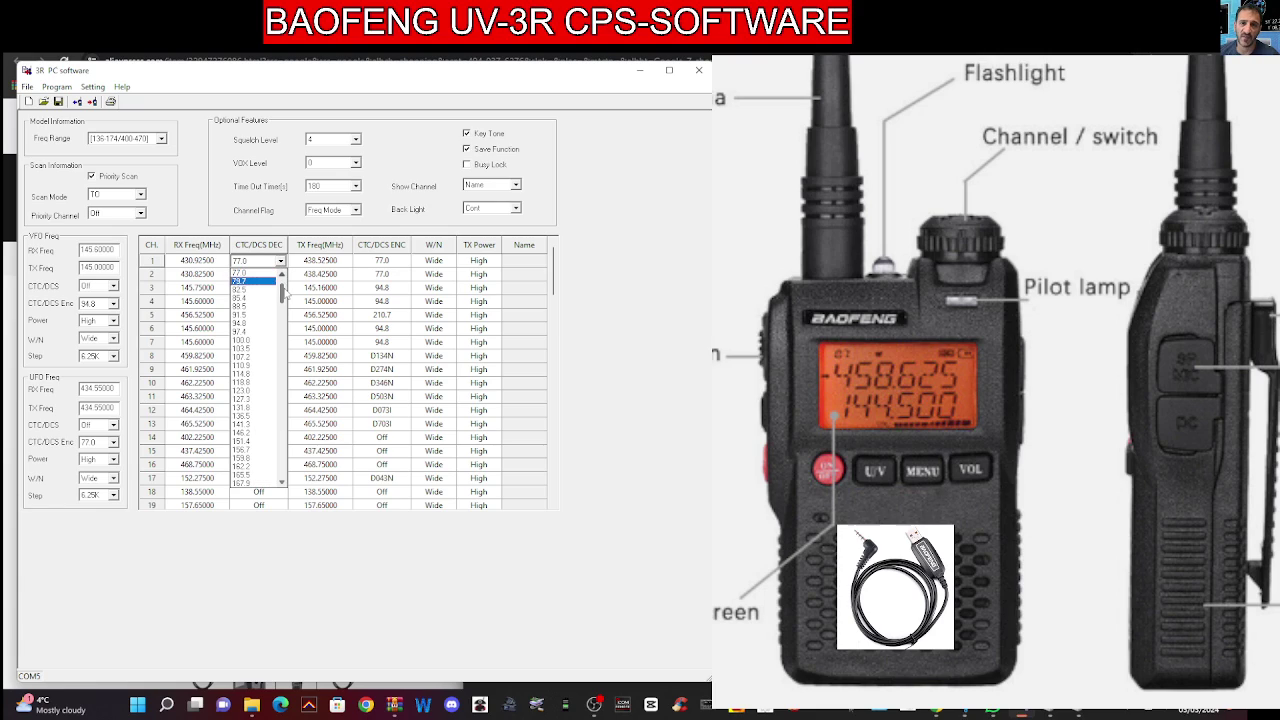
scroll(289, 290, "up", 2)
left_click(272, 273)
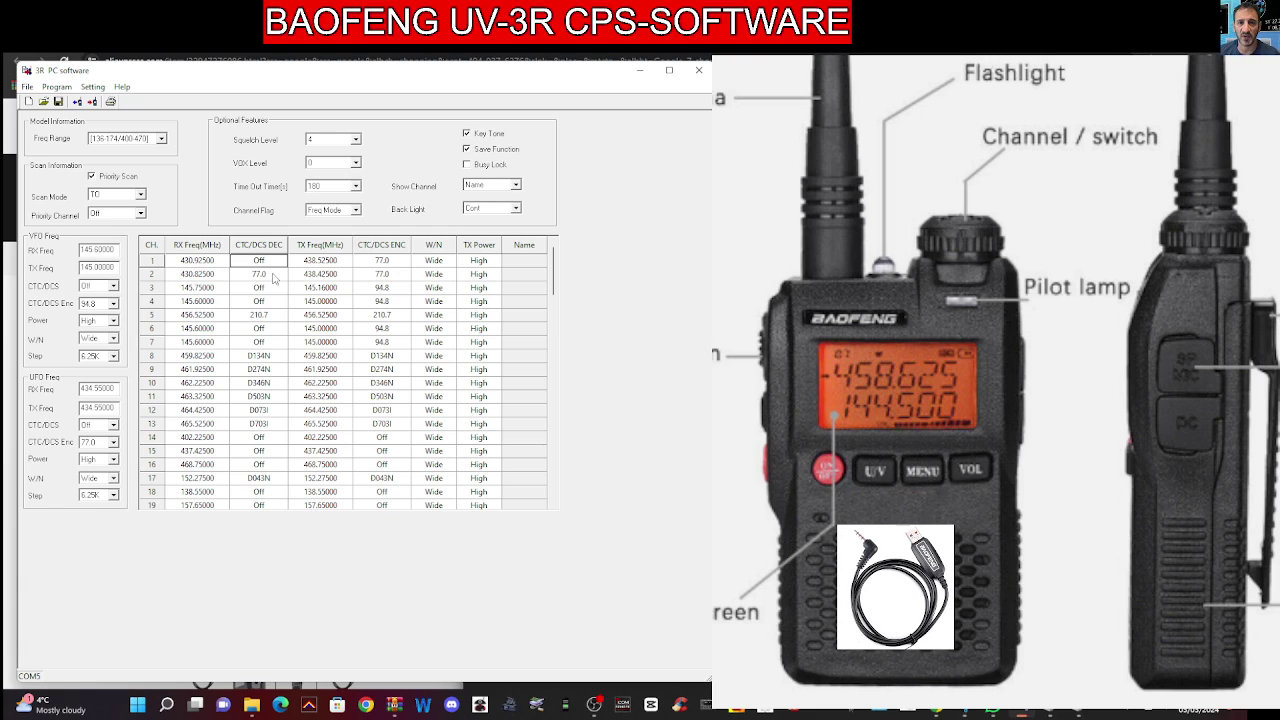
left_click(281, 277)
left_click(281, 276)
scroll(283, 296, "up", 2)
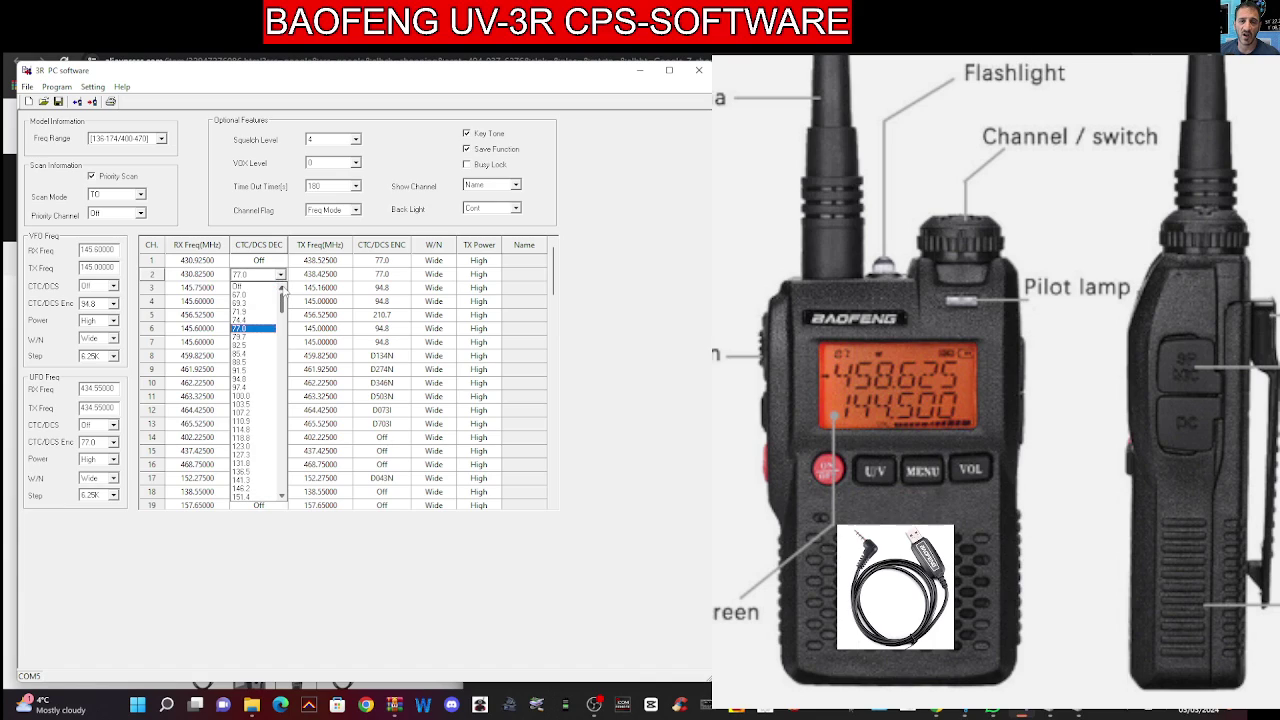
left_click(240, 287)
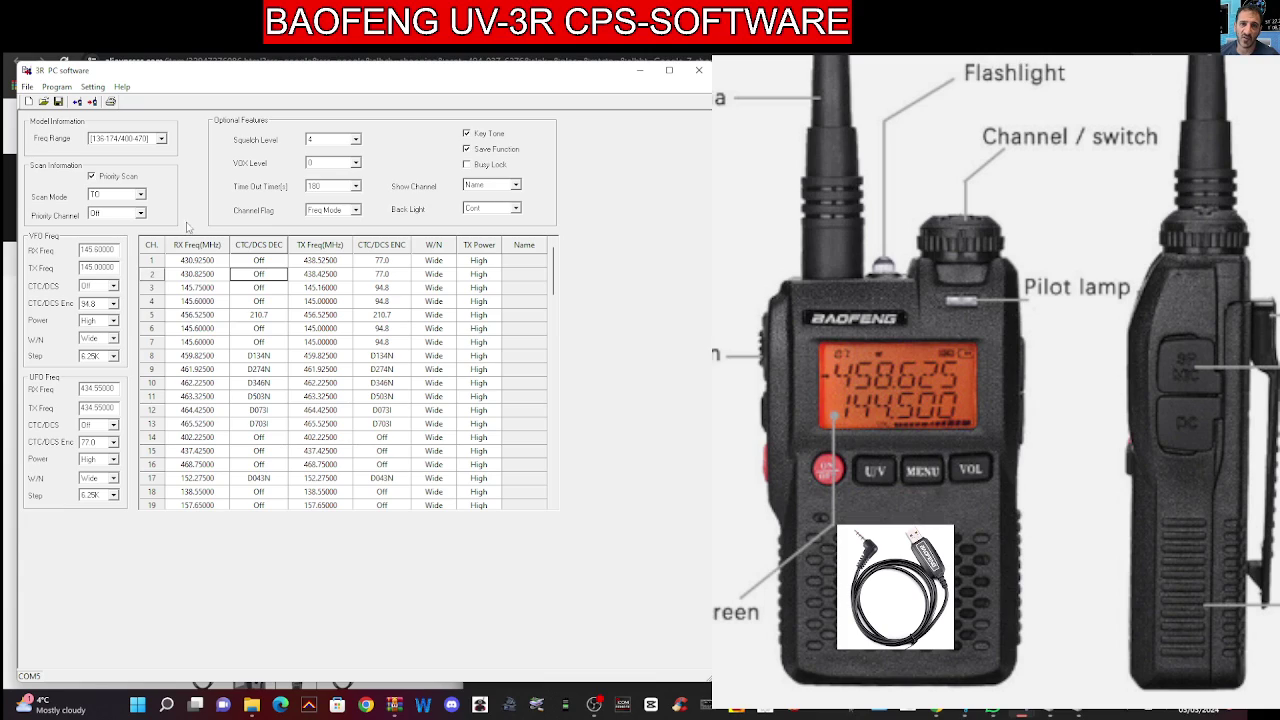
Set the receive frequency of channel 5 to 145.500 MHz and its CTC/DCS decode to Off
left_click(197, 315)
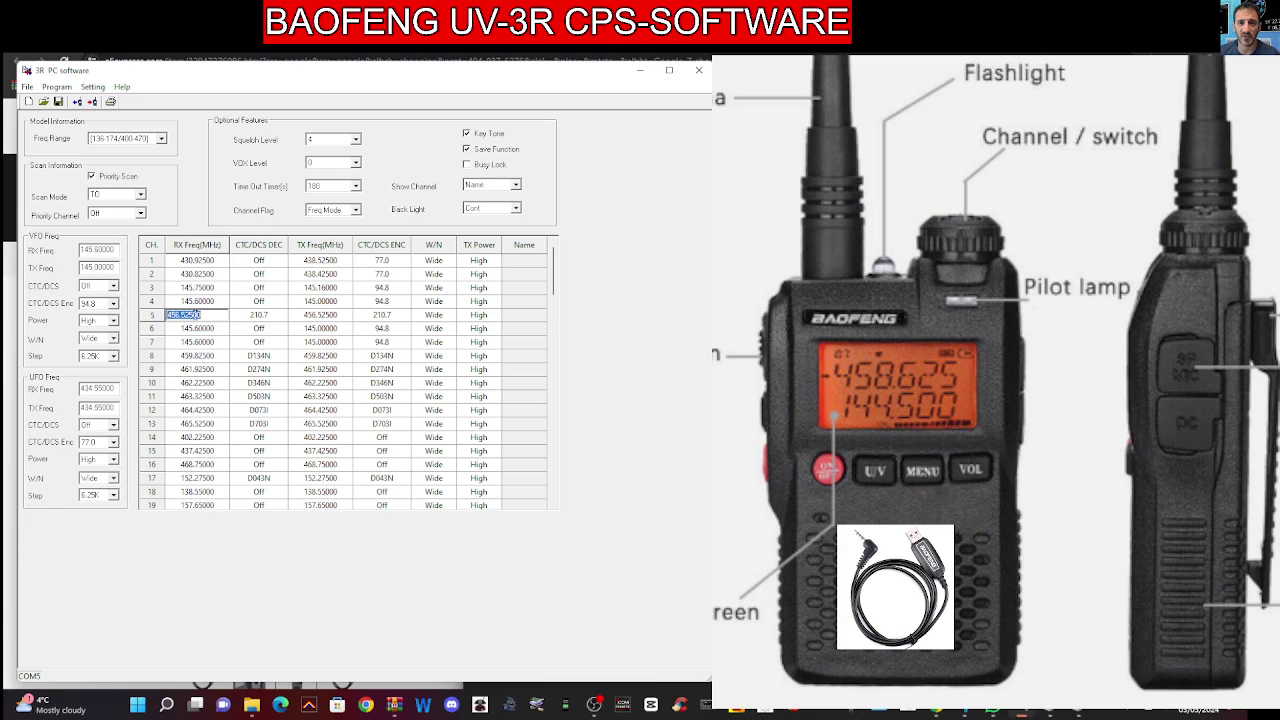
type("1")
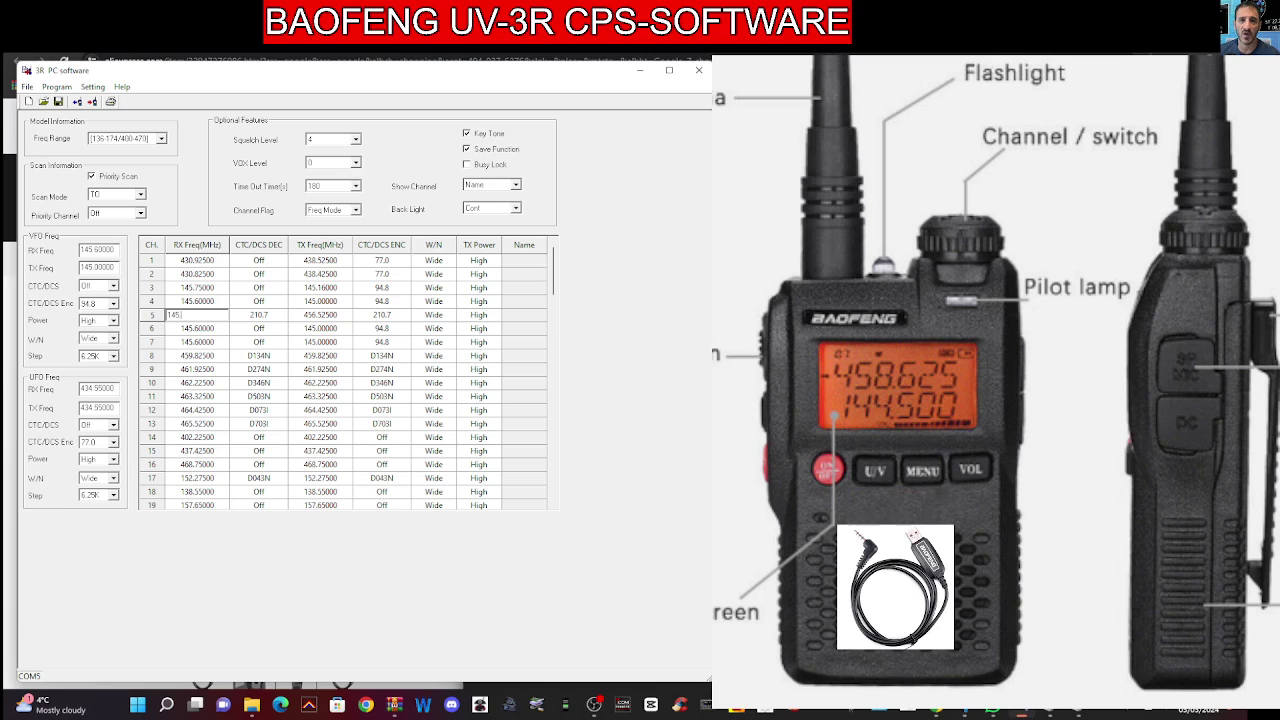
left_click(265, 316)
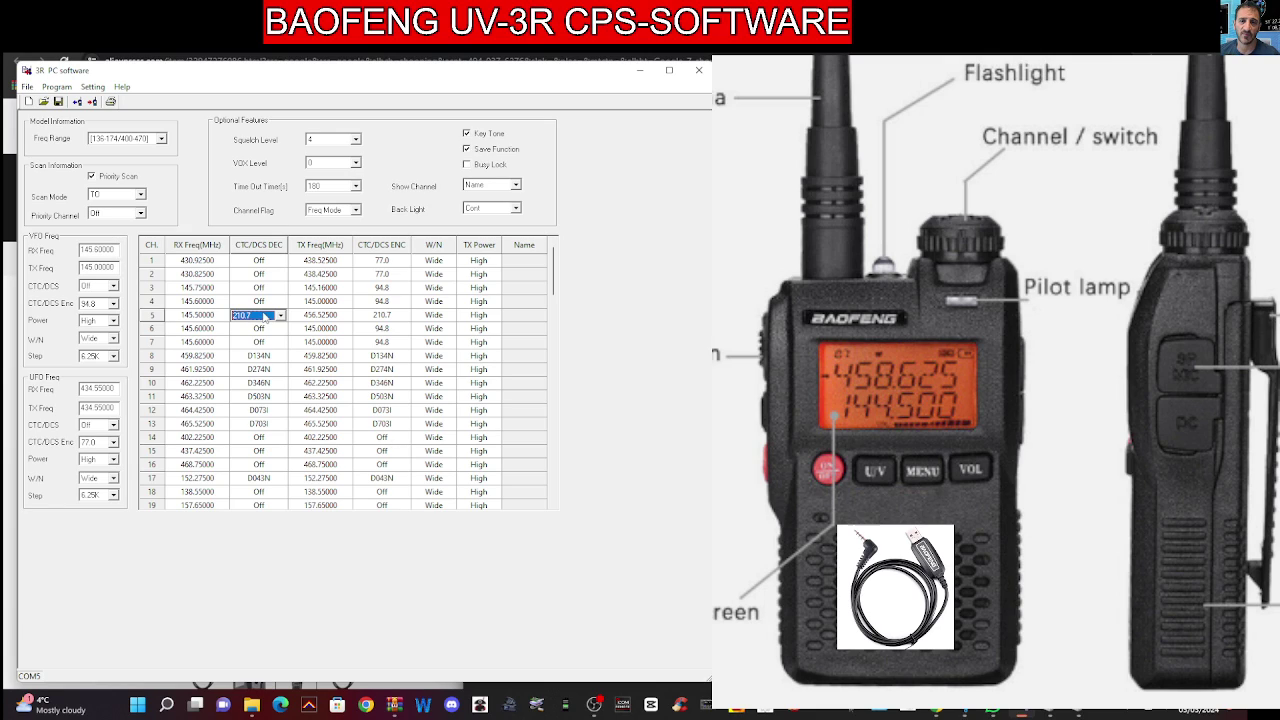
left_click(281, 315)
left_click_drag(287, 378, 288, 315)
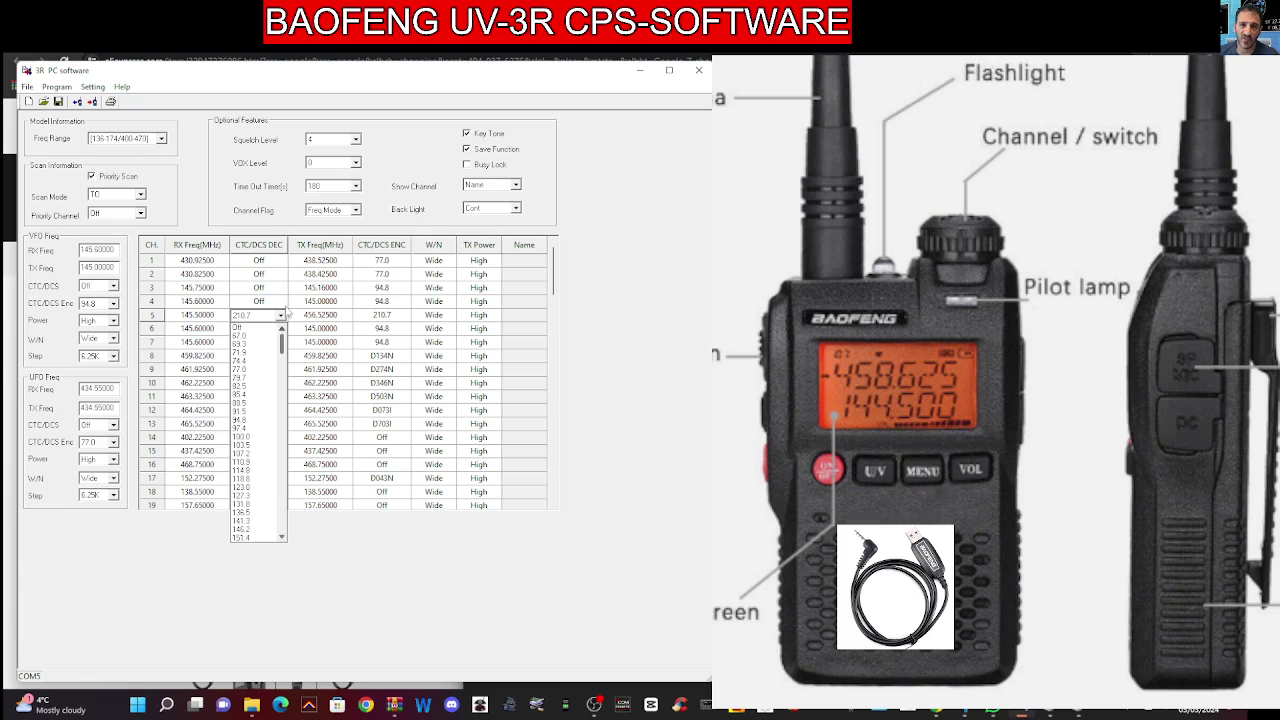
left_click(250, 328)
Set the transmit frequency of channel 5 to 145.500 MHz and its CTC/DCS encode to Off
left_click(312, 317)
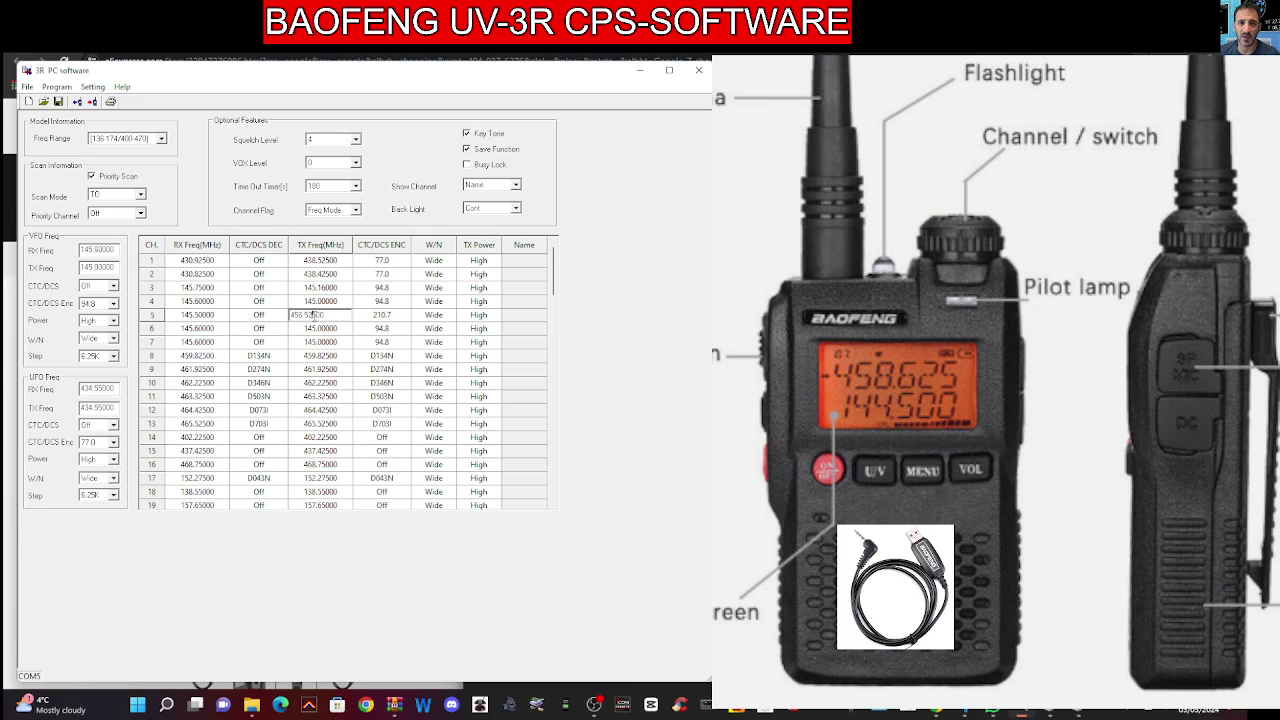
type("1")
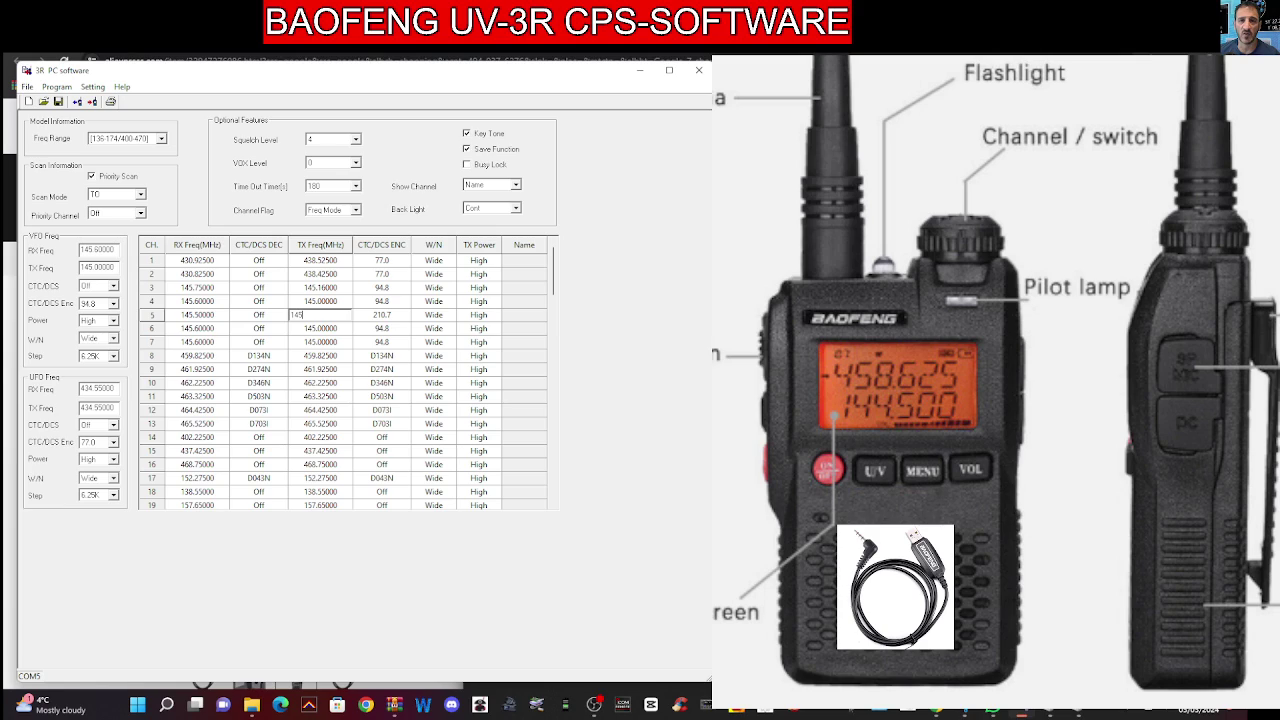
left_click(249, 316)
left_click(508, 369)
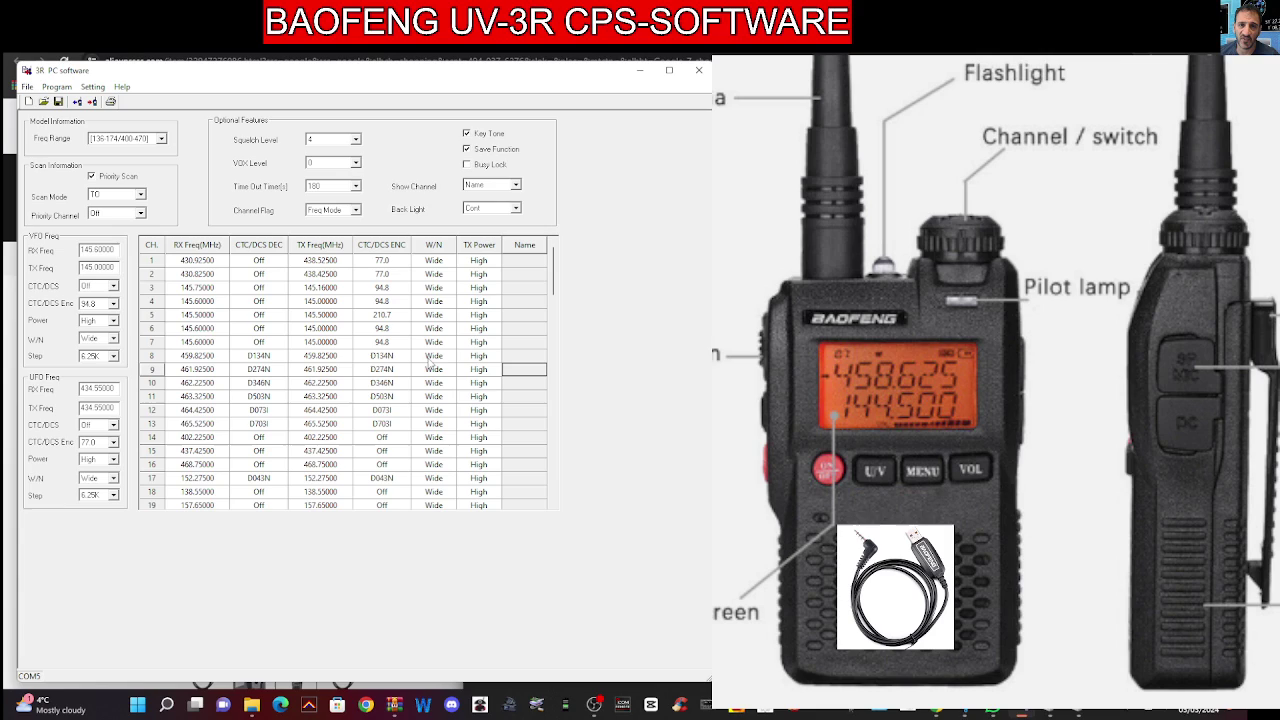
left_click(404, 316)
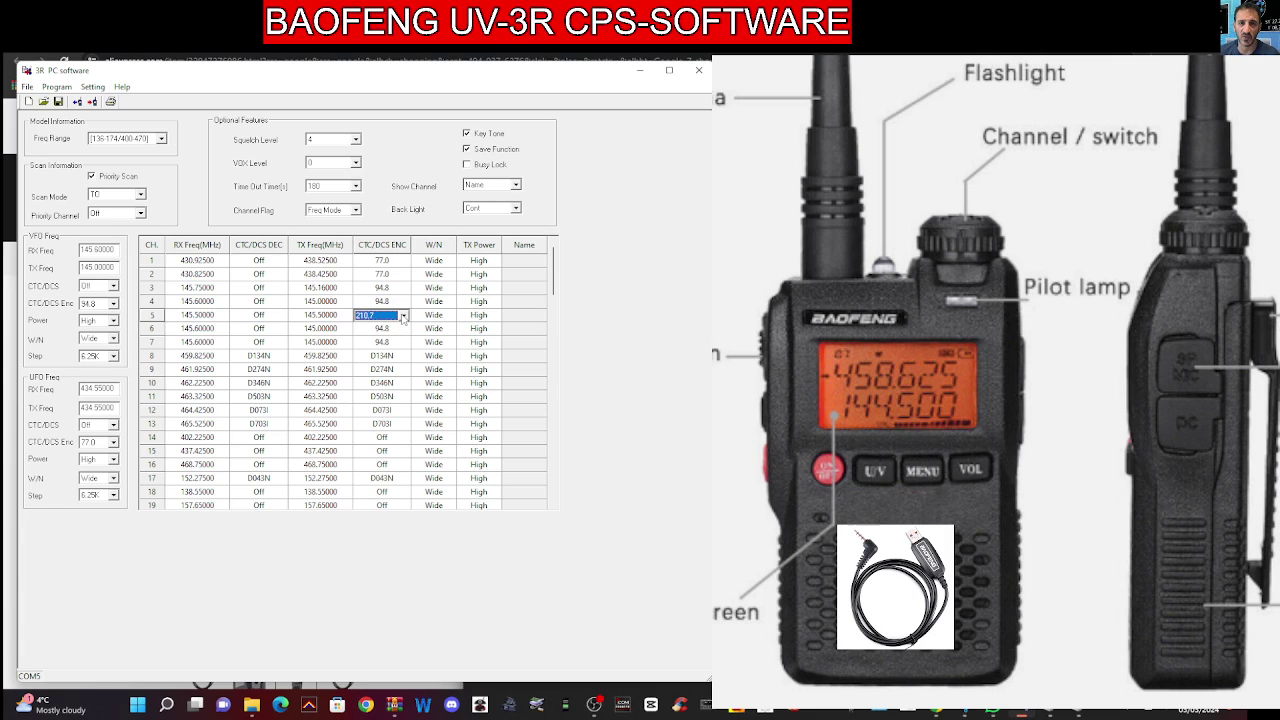
left_click(404, 315)
scroll(406, 375, "up", 5)
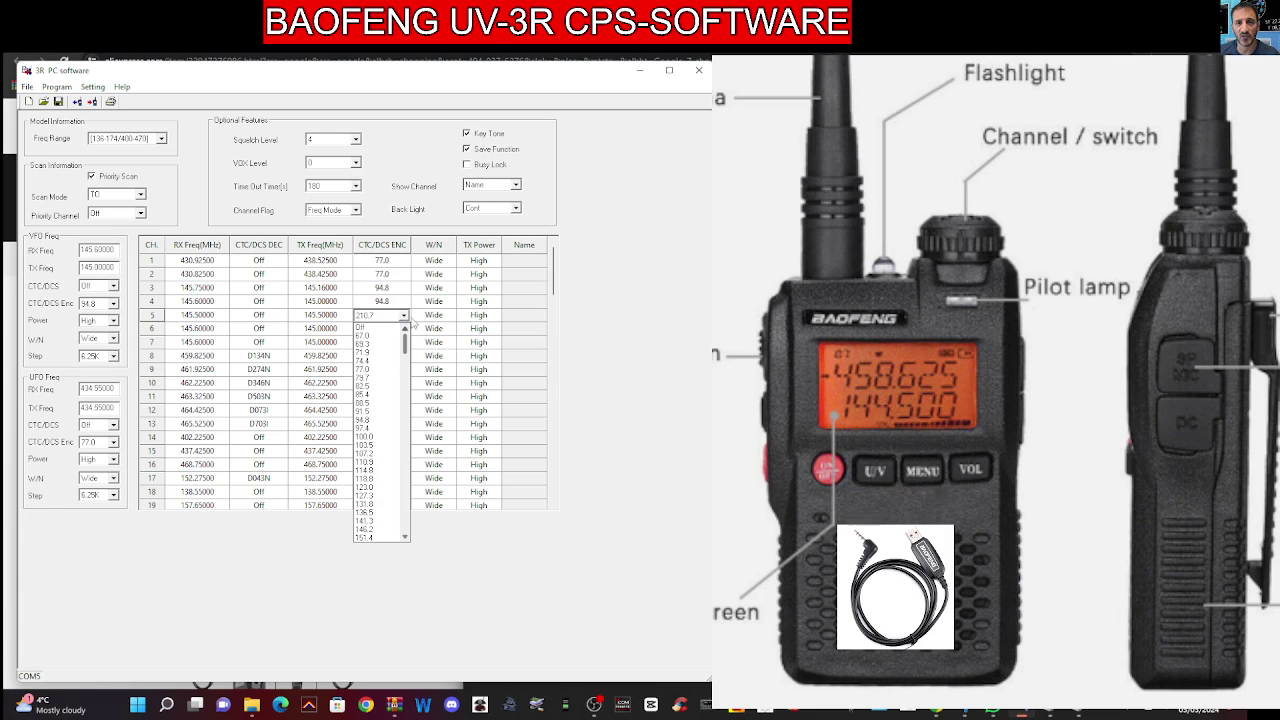
left_click(366, 328)
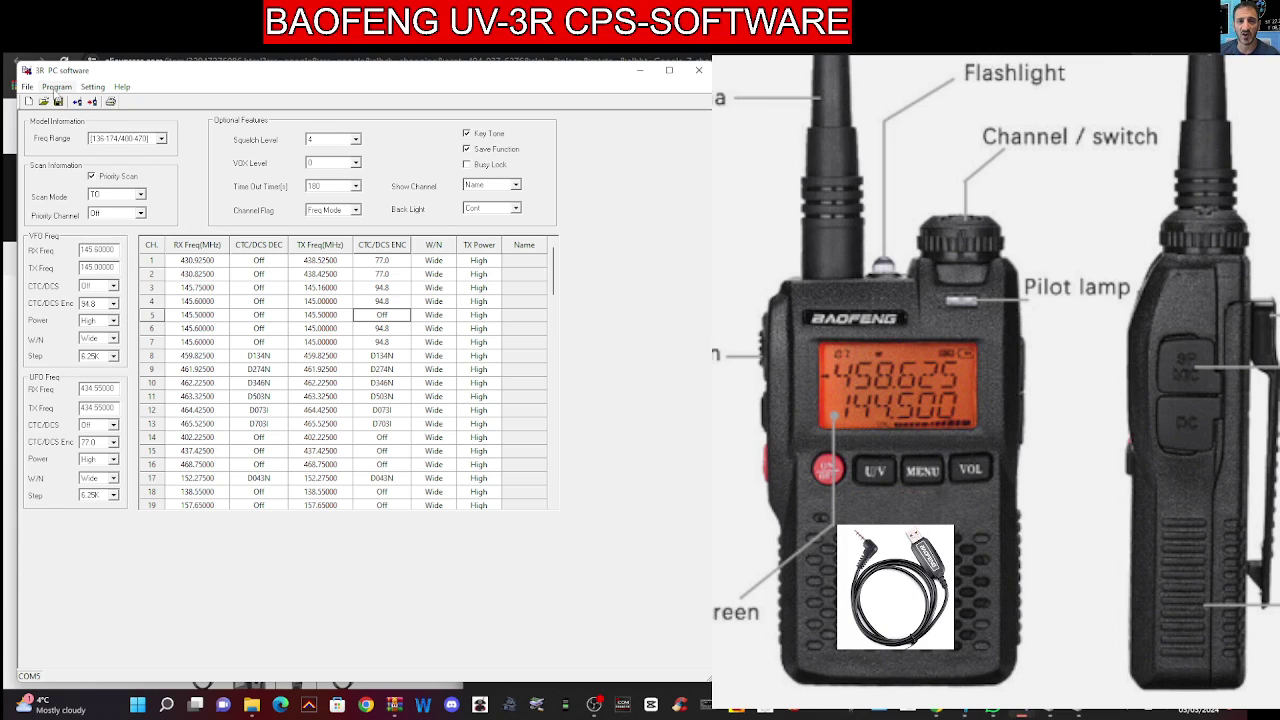
Save the radio program data to the Desktop as VR
left_click(58, 102)
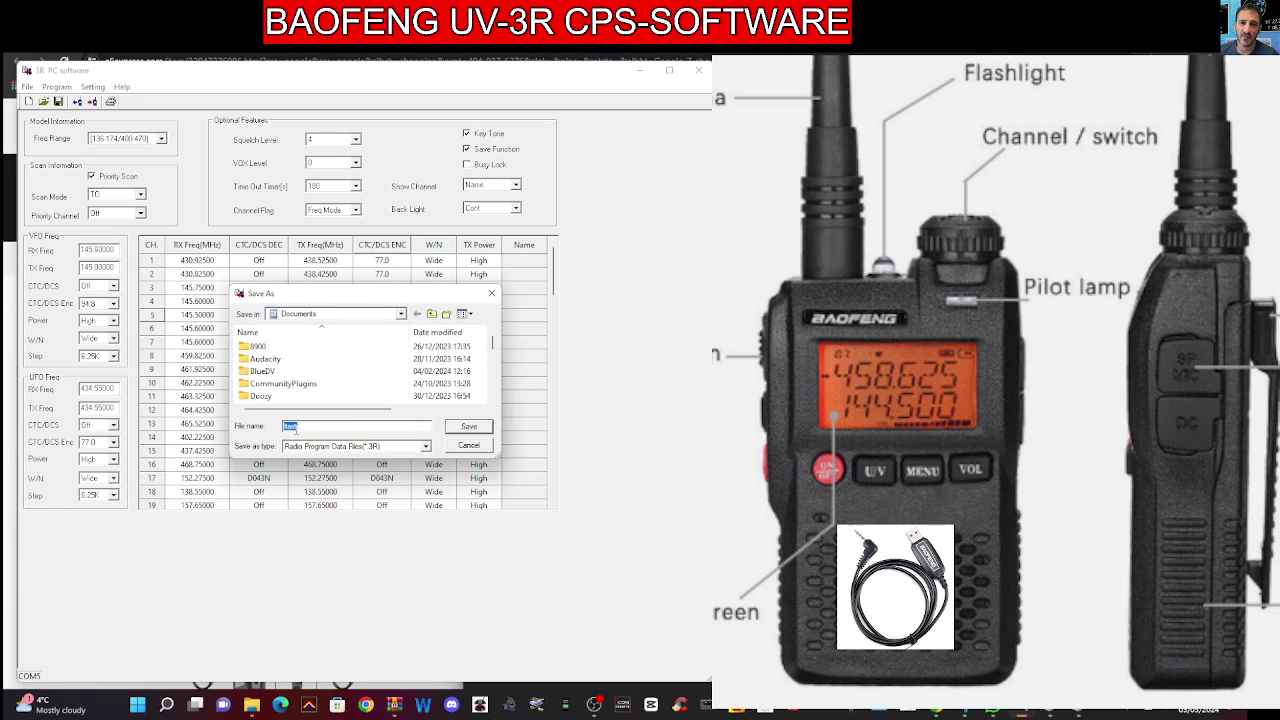
type("U")
left_click(401, 315)
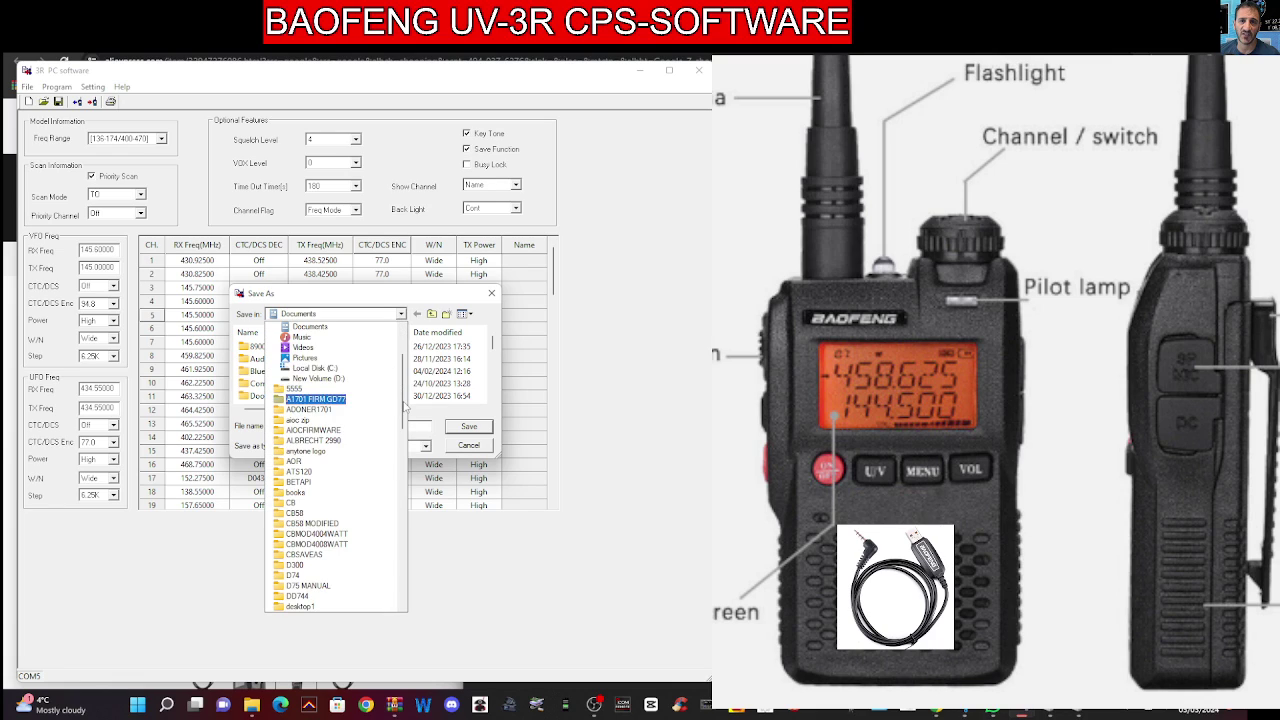
left_click(293, 326)
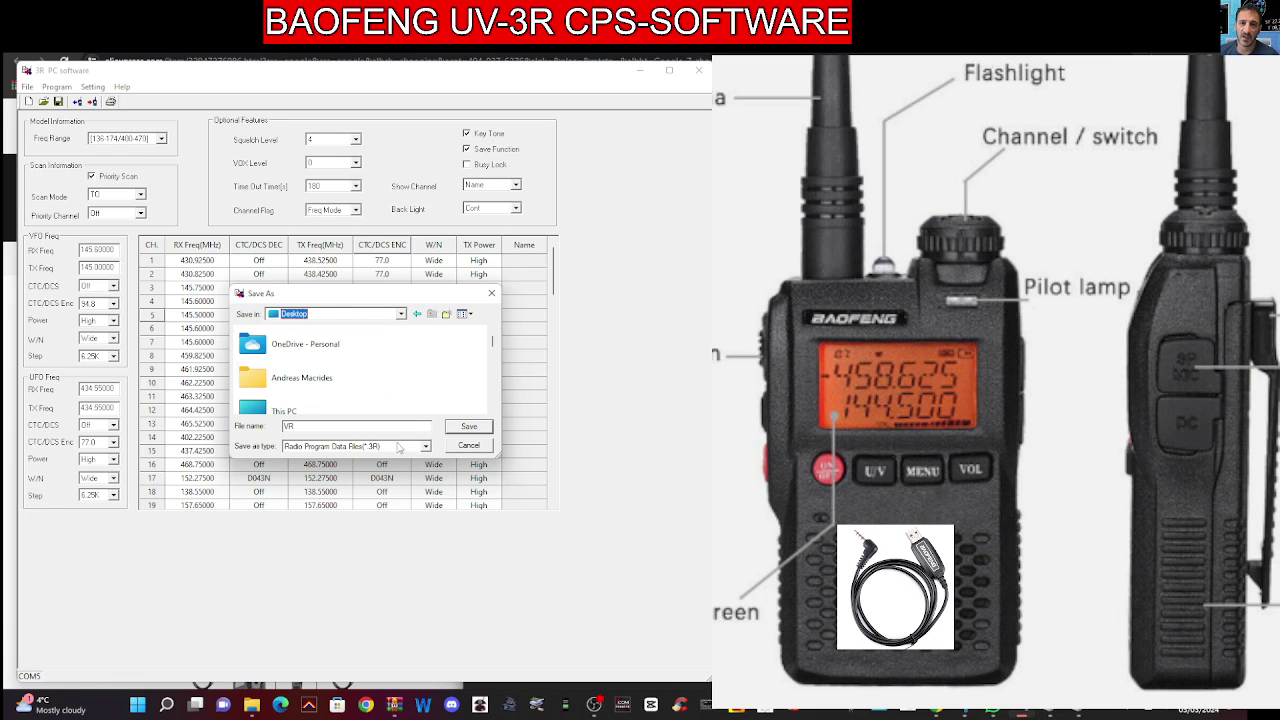
left_click(463, 429)
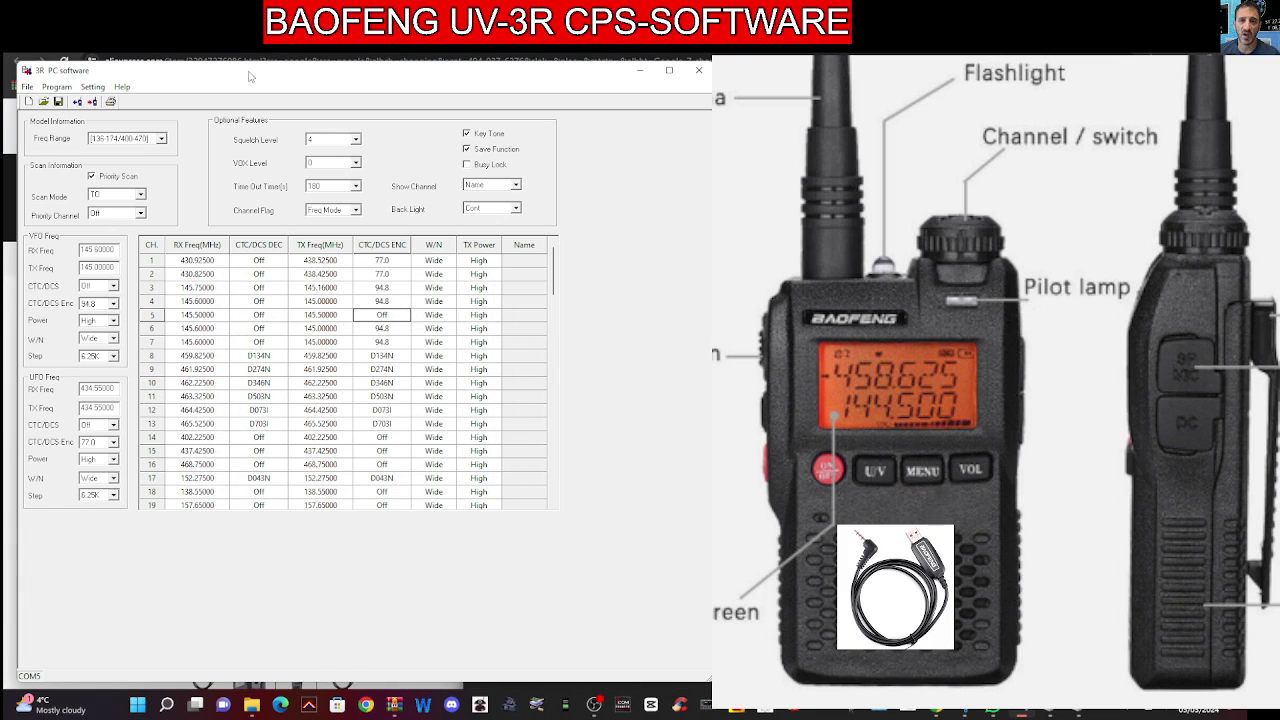
Check the programming software's version information and close it
left_click(60, 88)
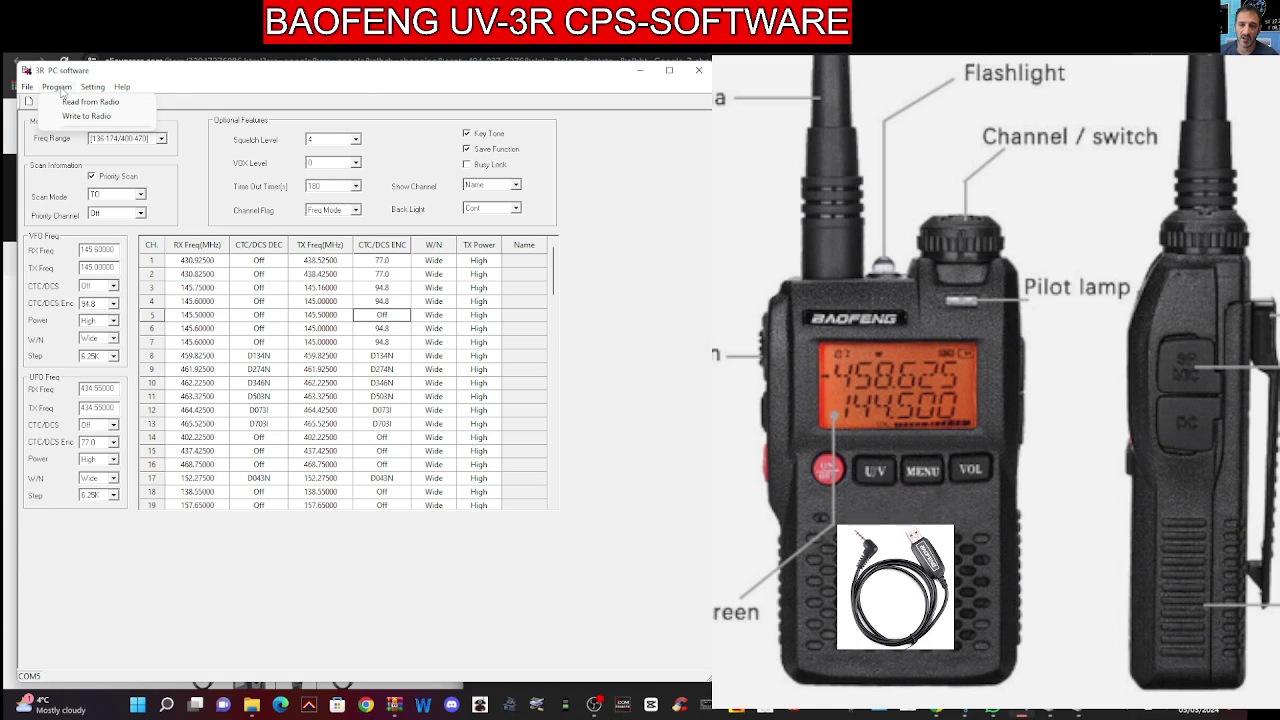
mouse_move(91, 91)
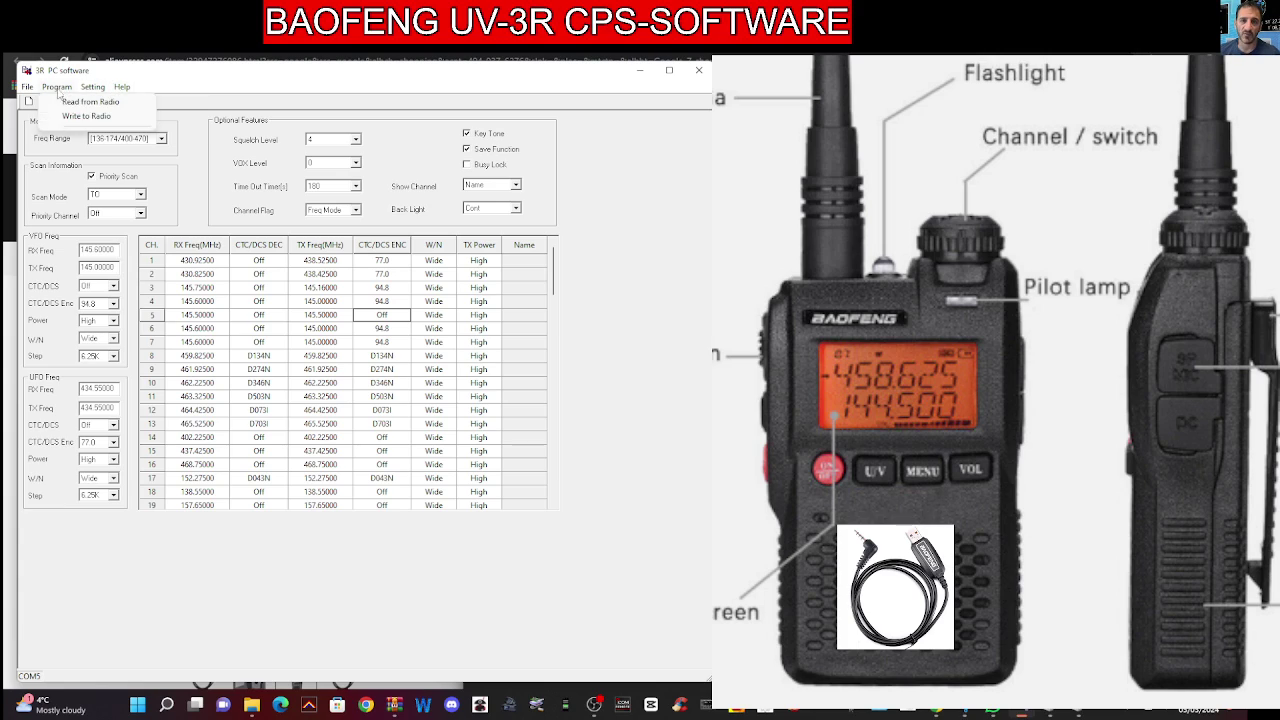
left_click(121, 87)
left_click(146, 102)
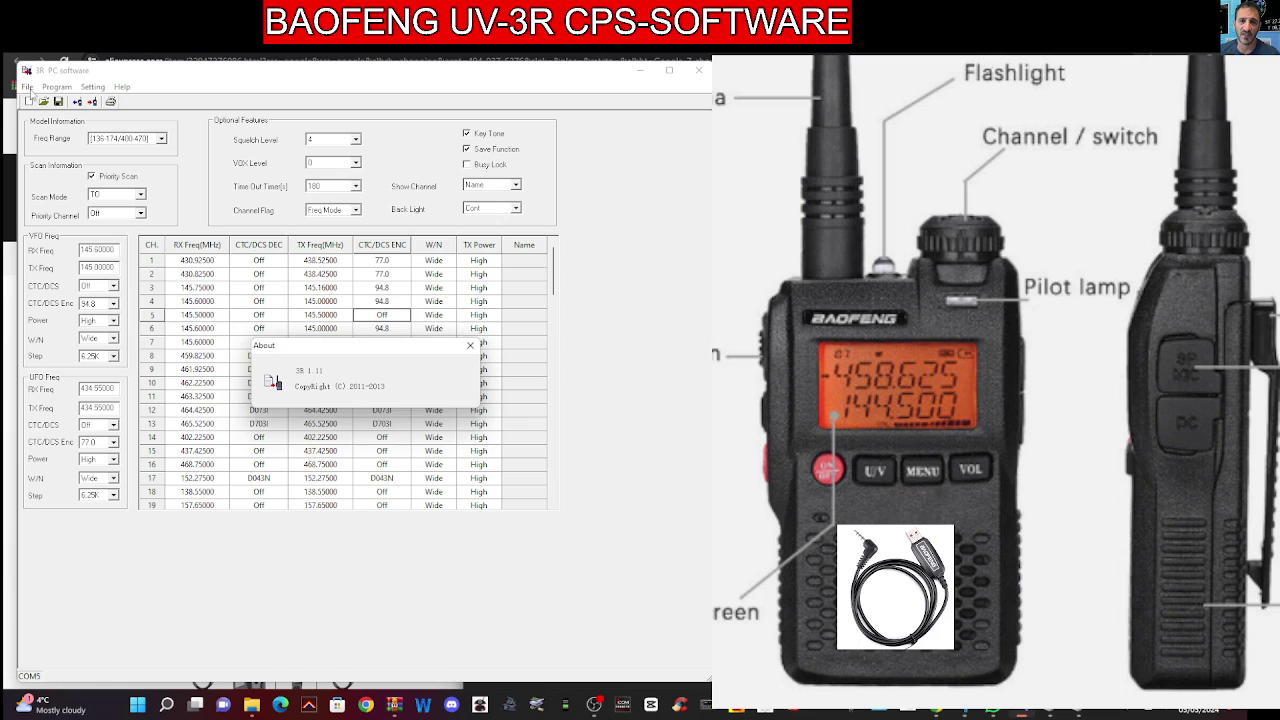
left_click(469, 347)
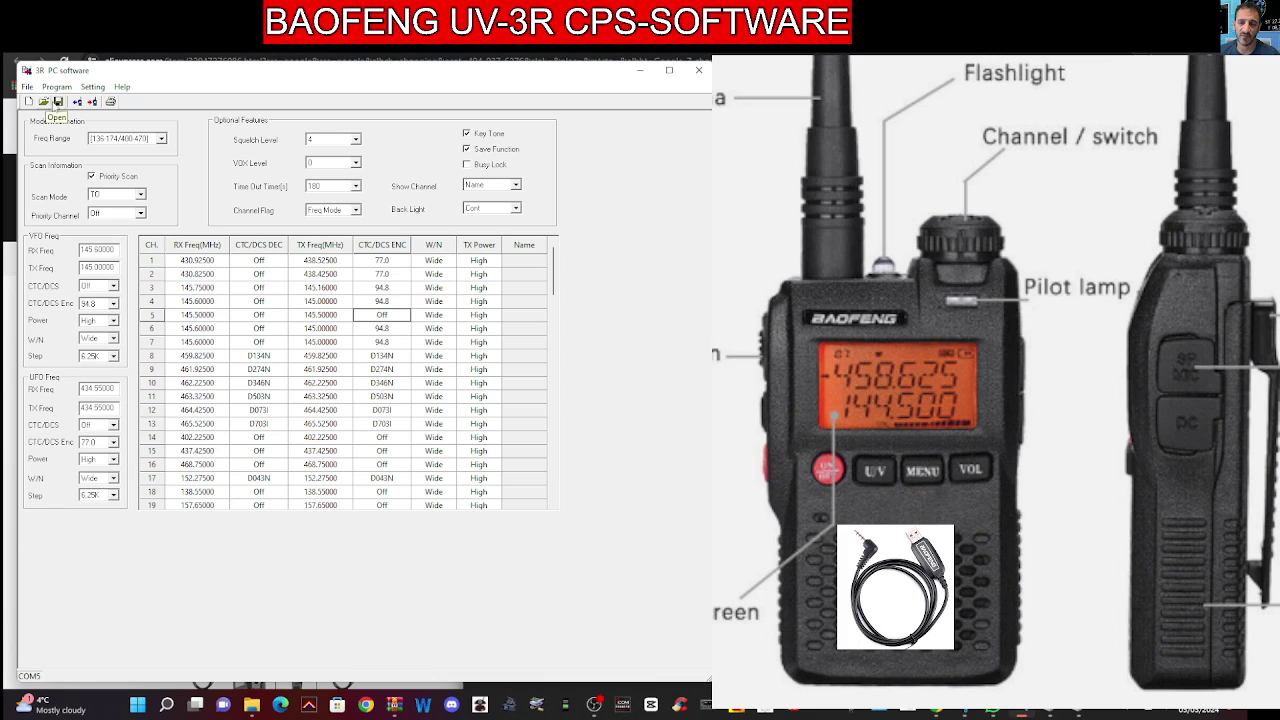
Save the current radio data again over VR.3R on the Desktop
left_click(58, 102)
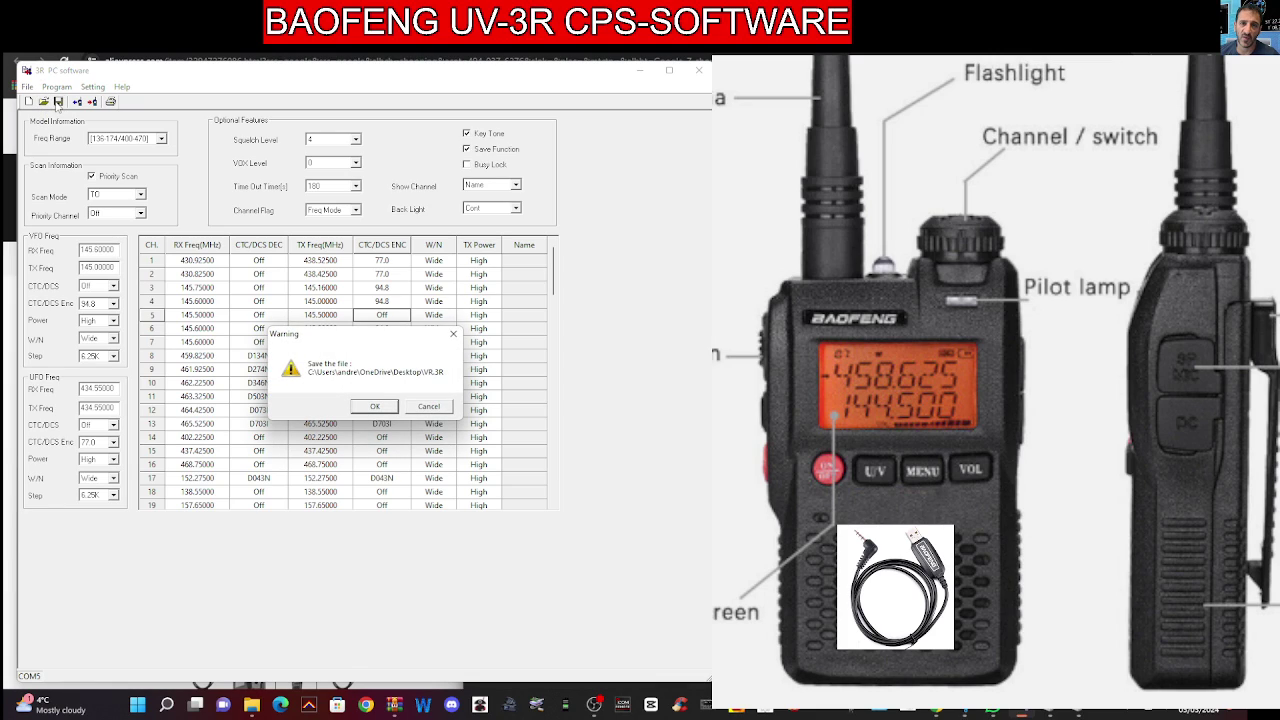
left_click(386, 408)
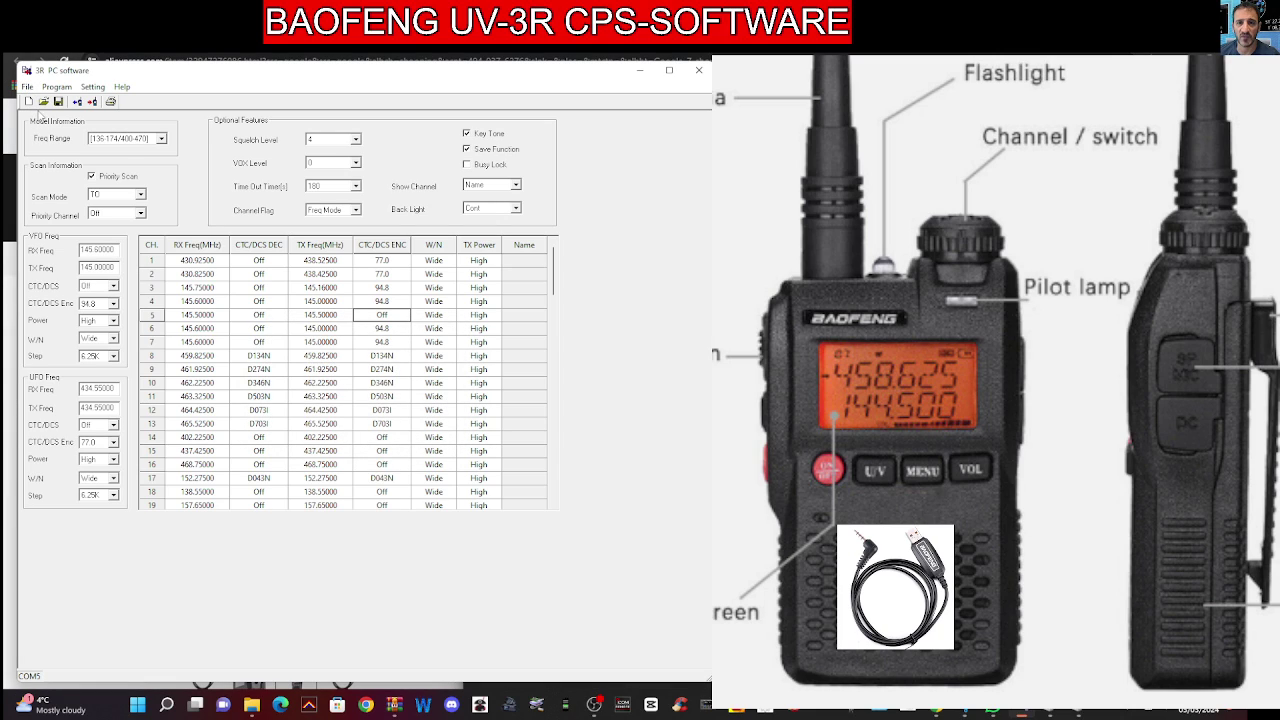
left_click(43, 101)
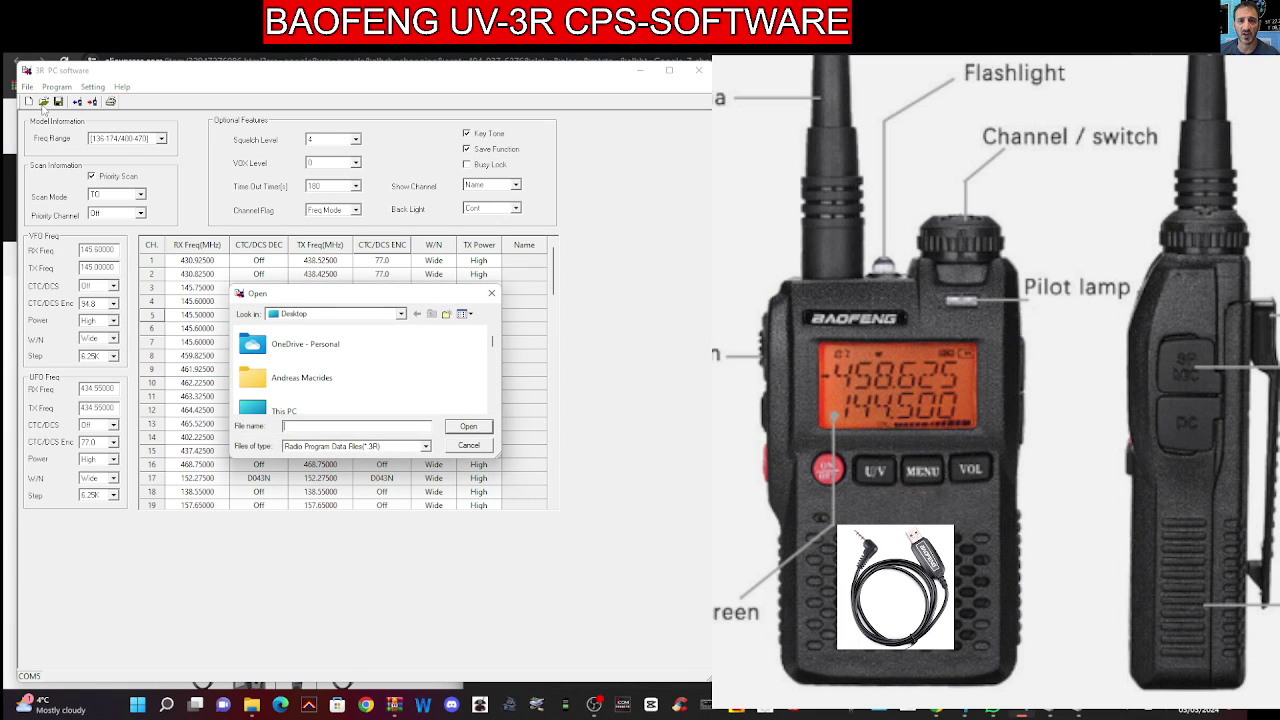
left_click(490, 292)
left_click(29, 88)
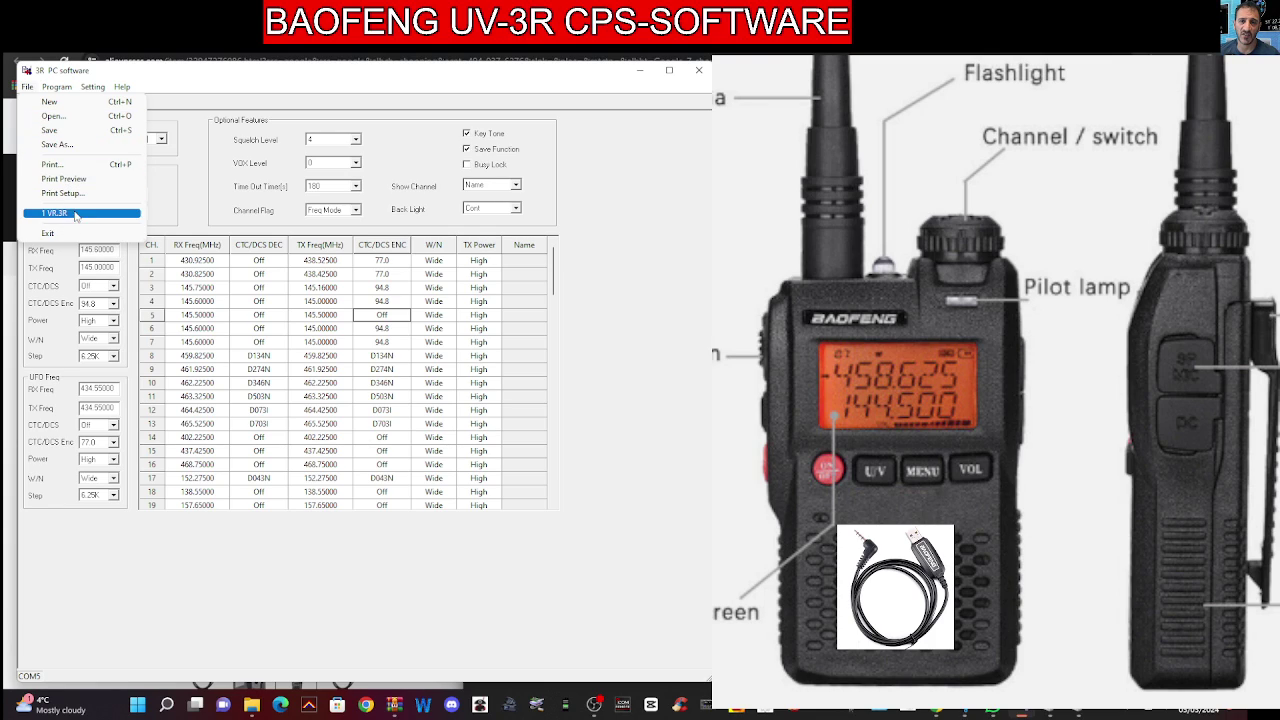
mouse_move(53, 93)
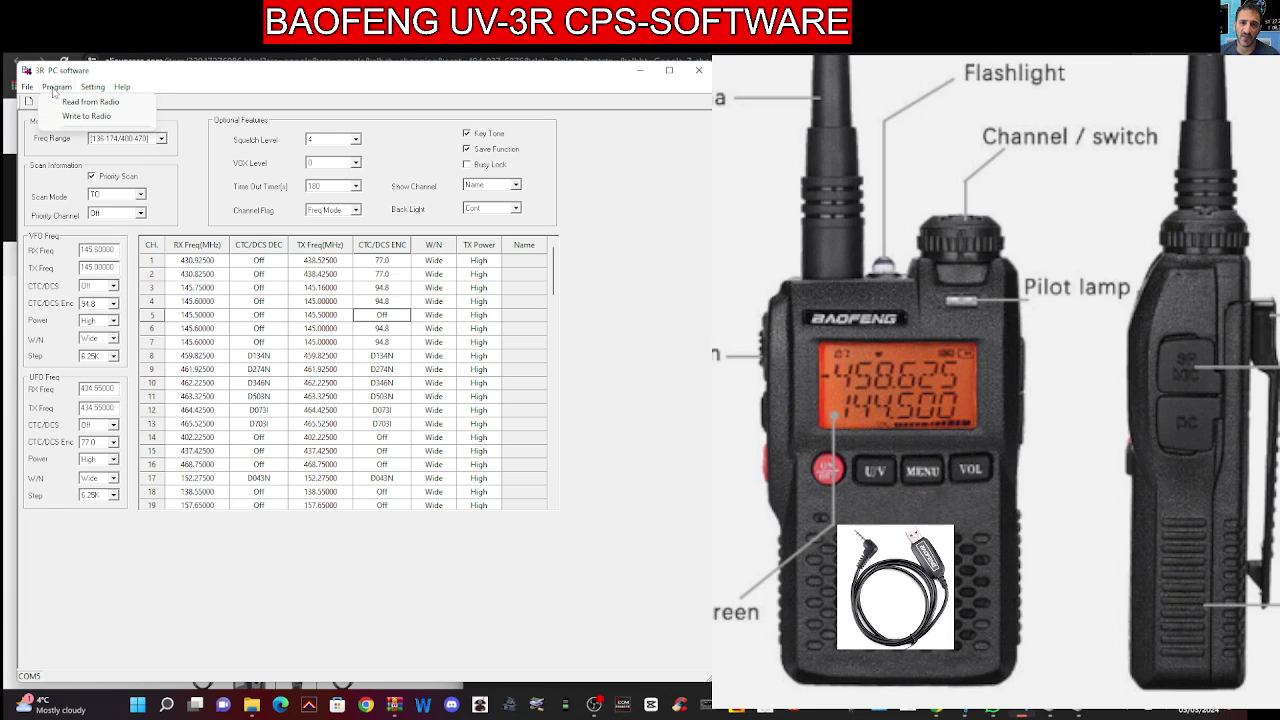
left_click(55, 89)
left_click(100, 89)
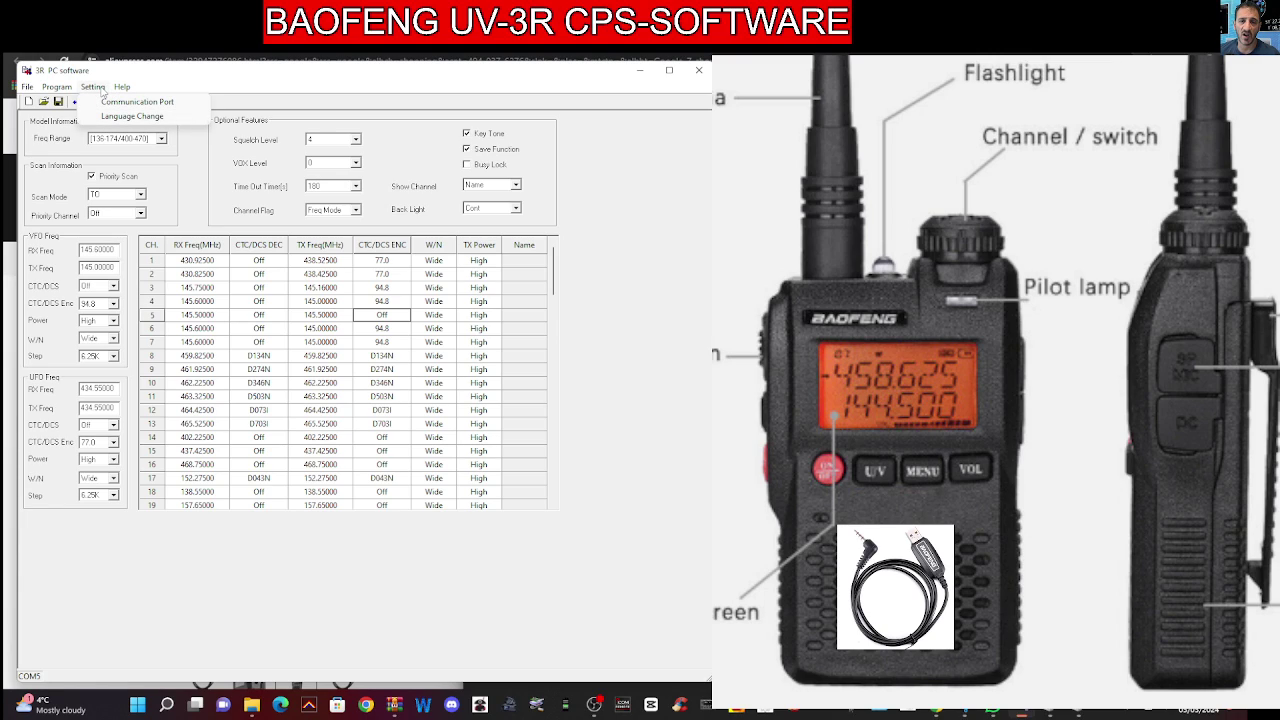
left_click(322, 104)
left_click(100, 89)
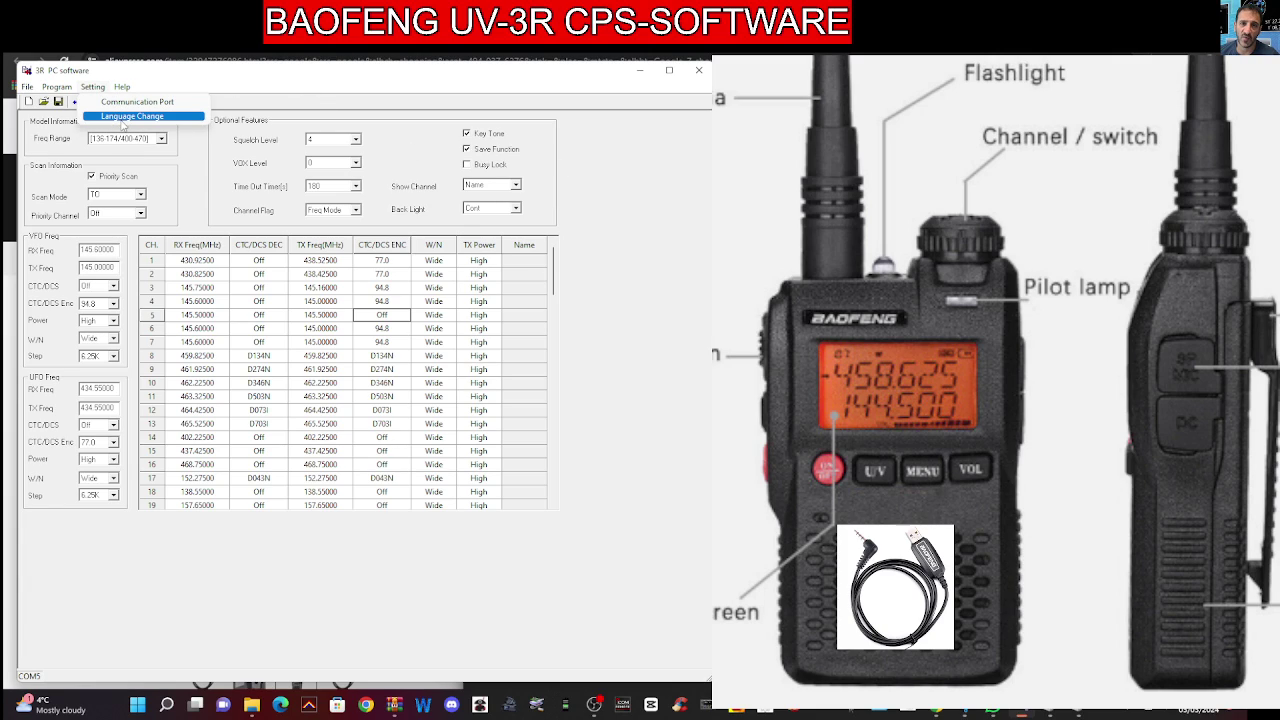
Write the configured settings and channel table to the radio
left_click(57, 87)
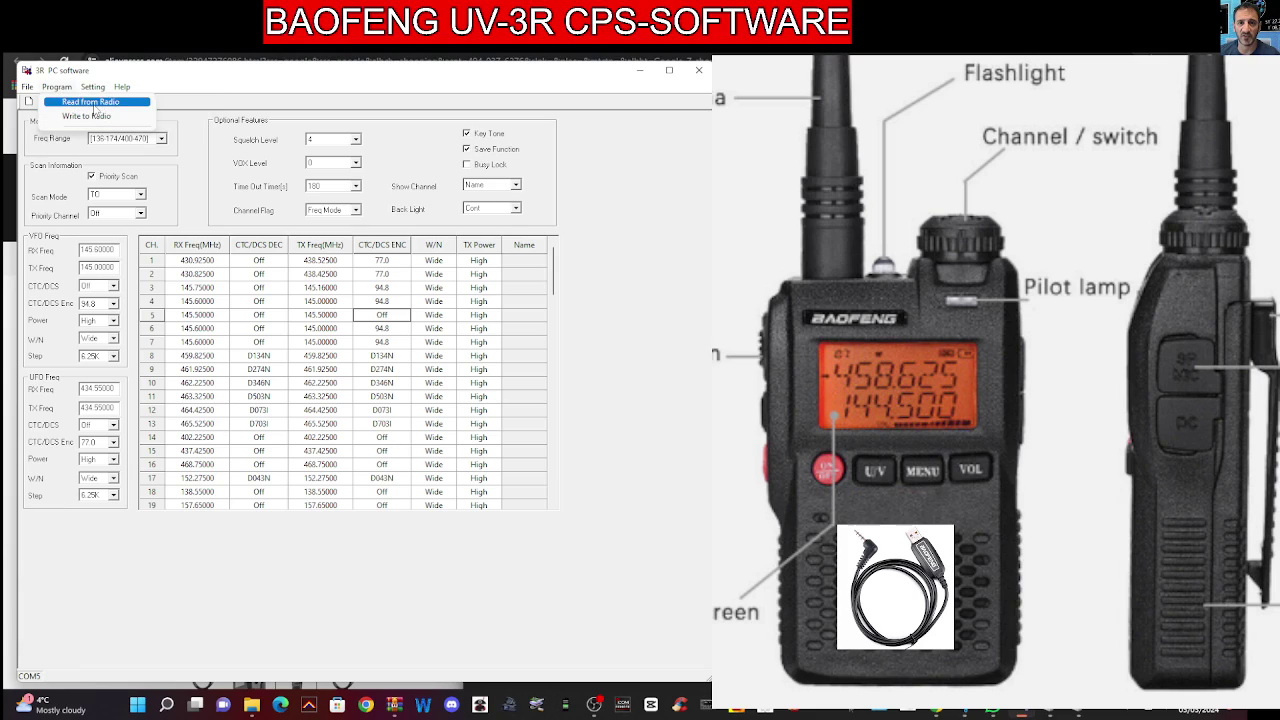
left_click(86, 116)
left_click(337, 409)
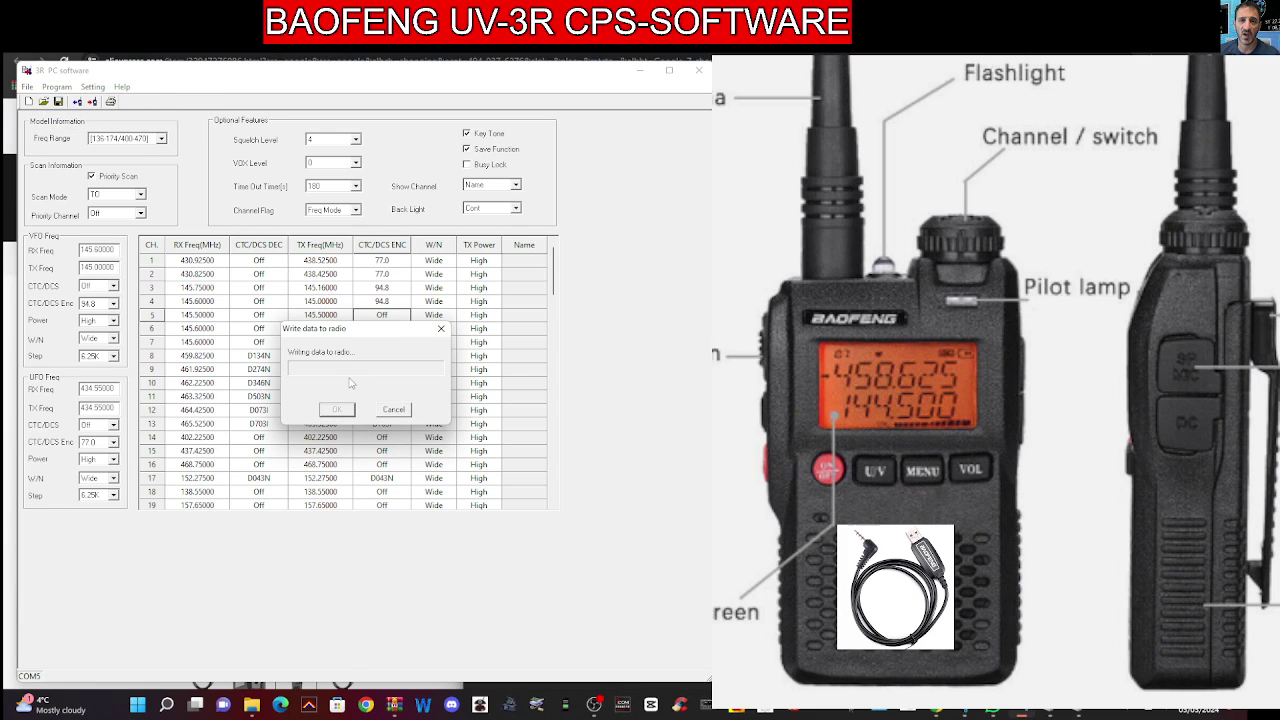